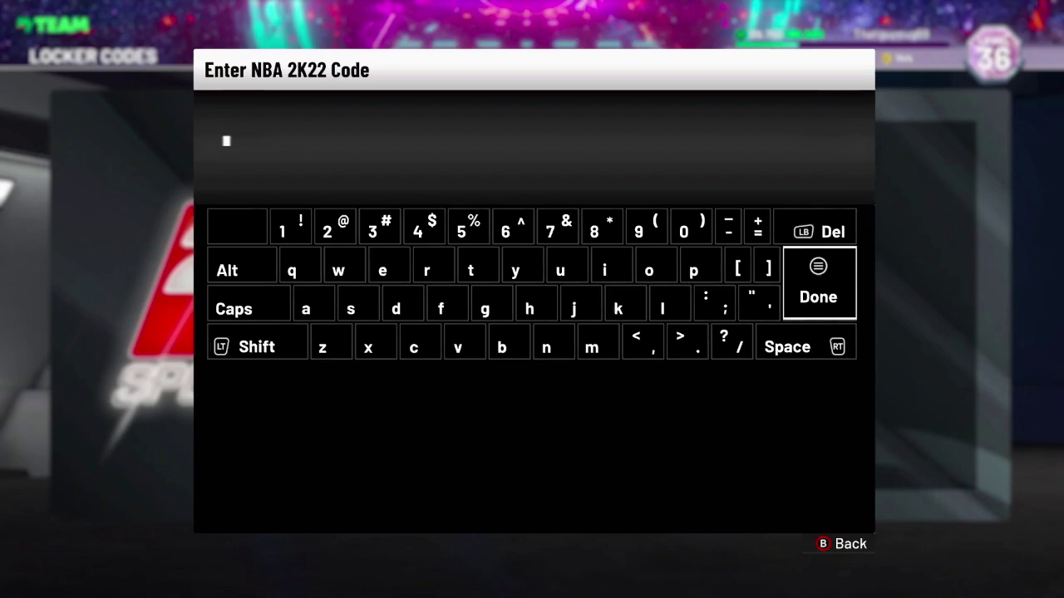
# Step: Move to the first letter of the locker code on the on-screen keyboard
pyautogui.press('Left')
pyautogui.press('Left')
# Step: Type 'myteam' into the locker code field
pyautogui.press('Down')
pyautogui.press('Left')
pyautogui.press('Left')
pyautogui.press('Down')
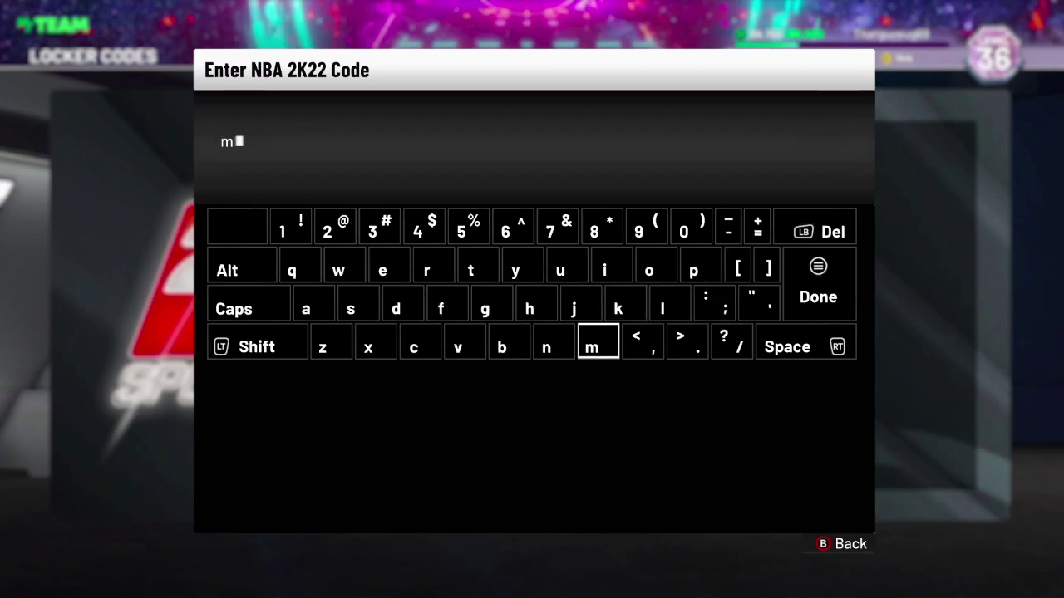
pyautogui.press('Up')
pyautogui.press('Left')
pyautogui.press('Return')
pyautogui.press('Left')
pyautogui.press('Return')
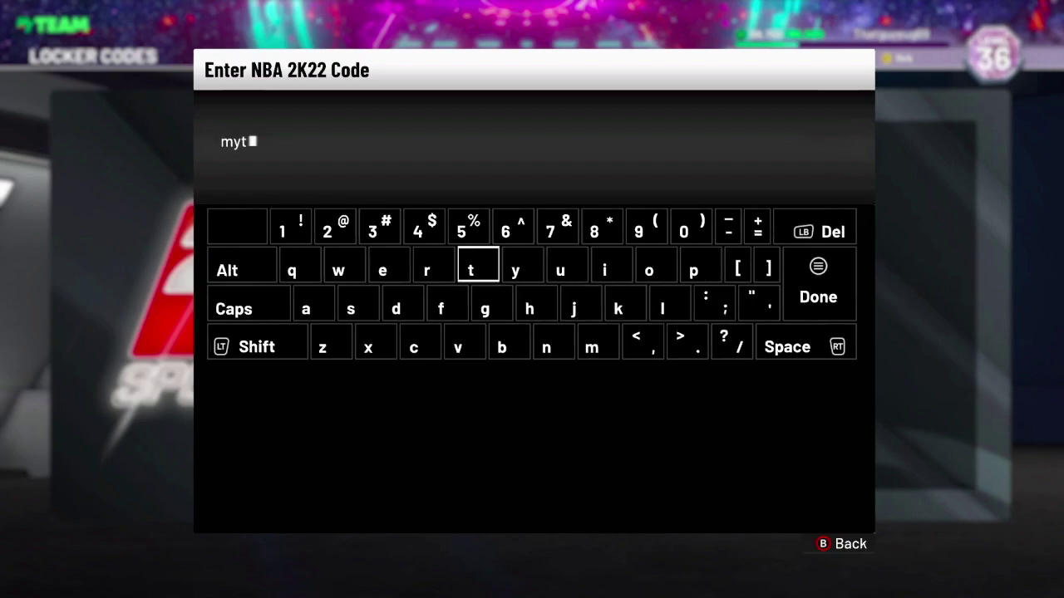
pyautogui.press('Left')
pyautogui.press('Left')
pyautogui.press('Return')
pyautogui.press('Down')
pyautogui.press('Down')
pyautogui.press('Right')
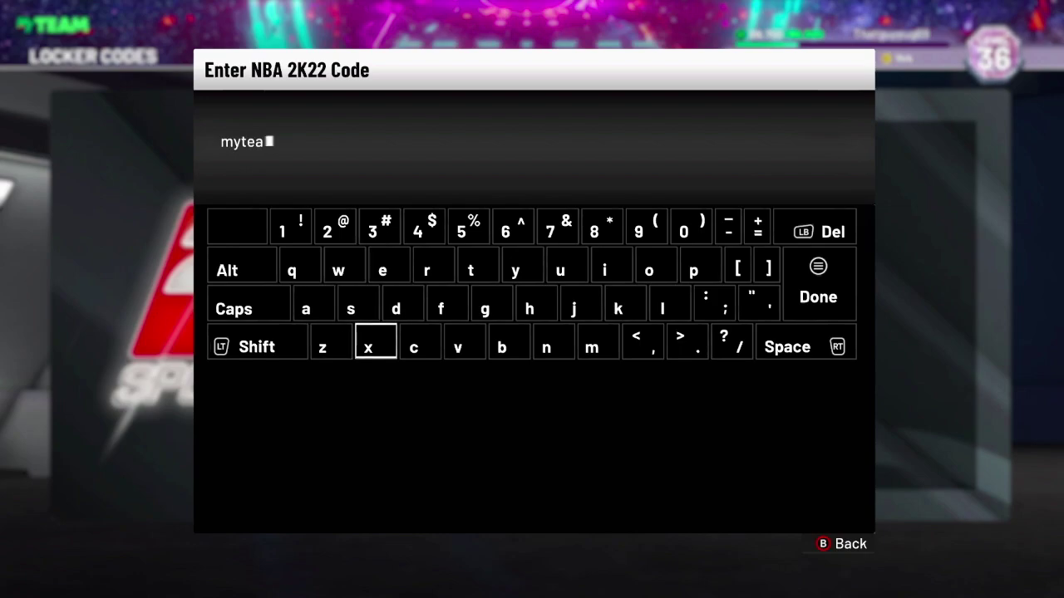
pyautogui.press('Right')
pyautogui.press('Right')
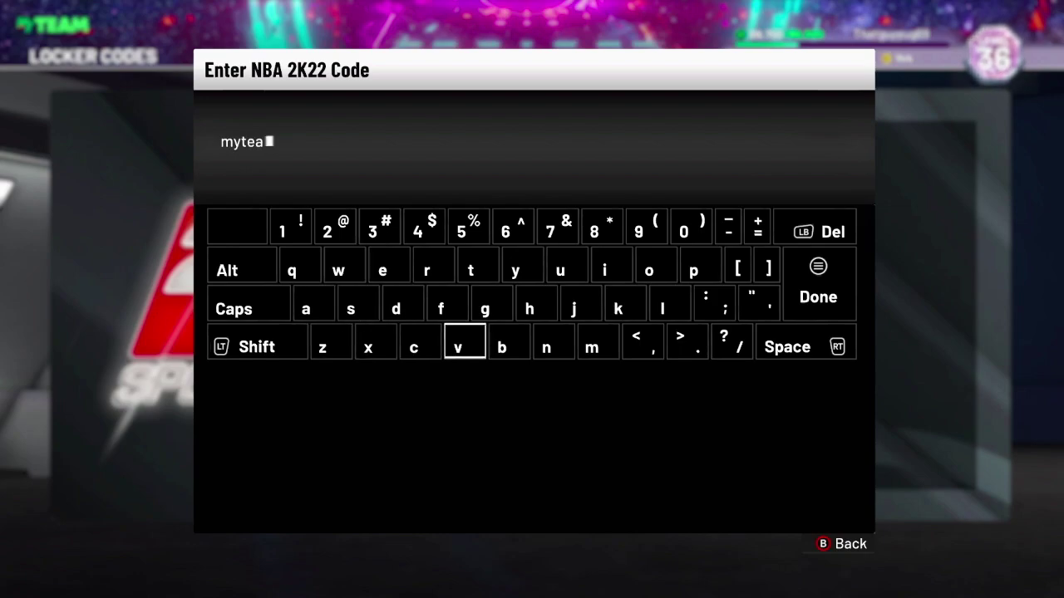
pyautogui.press('Right')
pyautogui.press('Right')
pyautogui.press('Right')
pyautogui.press('Return')
pyautogui.press('Up')
pyautogui.press('Up')
pyautogui.press('Up')
pyautogui.press('Right')
pyautogui.press('Right')
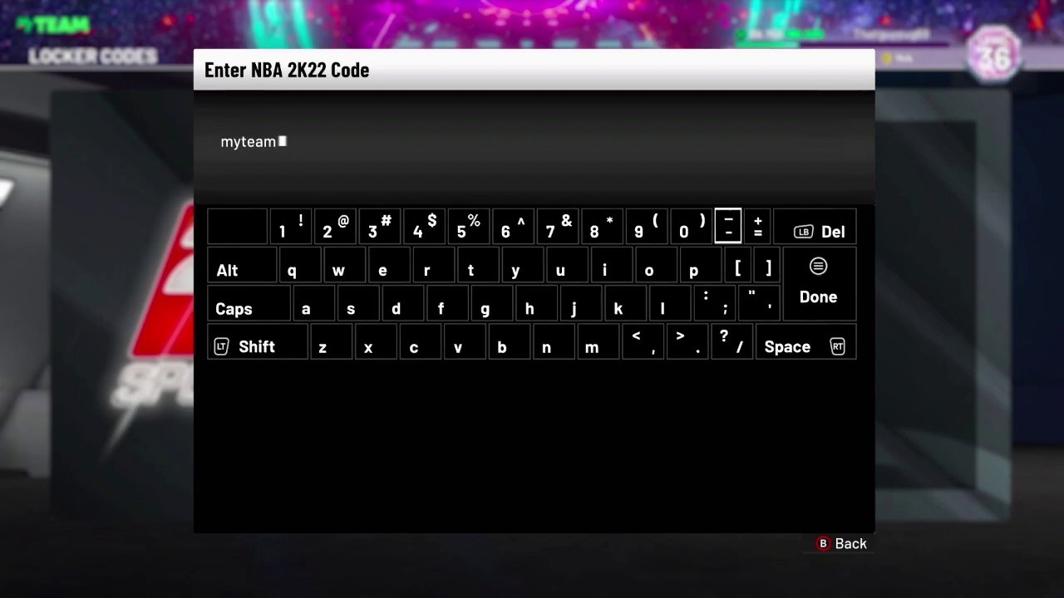
# Step: Add '-fan' to the code
pyautogui.press('Return')
pyautogui.press('Down')
pyautogui.press('Left')
pyautogui.press('Left')
pyautogui.press('Left')
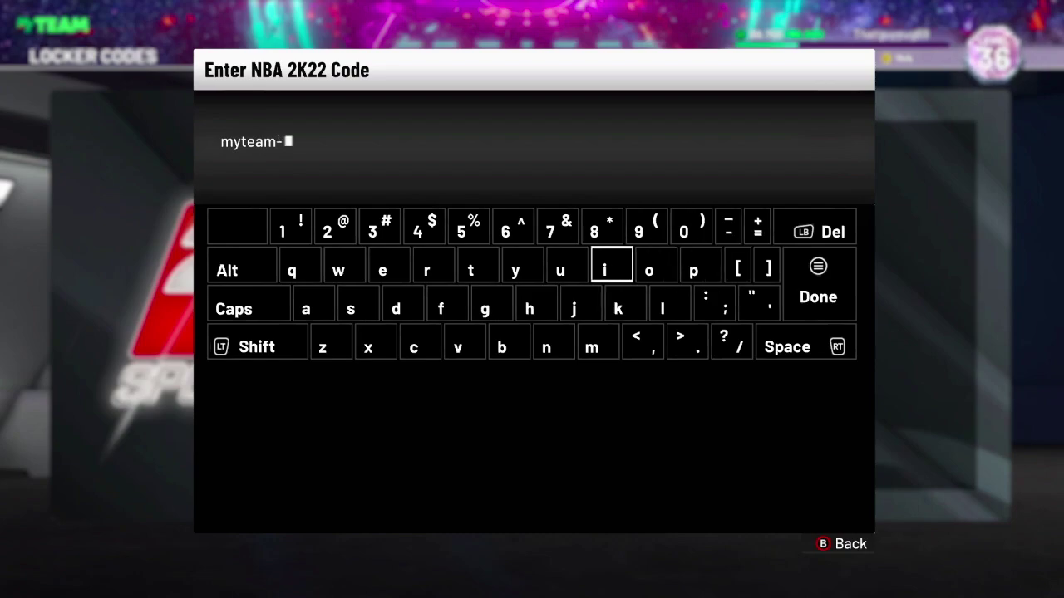
pyautogui.press('Left')
pyautogui.press('Left')
pyautogui.press('Down')
pyautogui.press('Left')
pyautogui.press('Return')
pyautogui.press('Left')
pyautogui.press('Left')
pyautogui.press('Return')
pyautogui.press('Down')
pyautogui.press('Right')
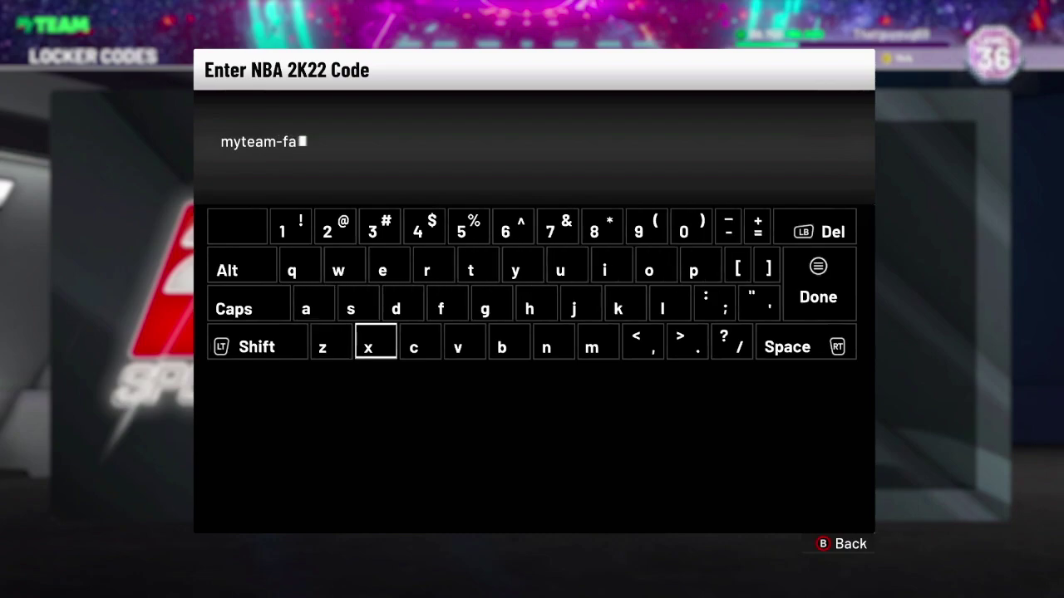
pyautogui.press('Right')
pyautogui.press('Right')
pyautogui.press('Right')
pyautogui.press('Right')
pyautogui.press('Return')
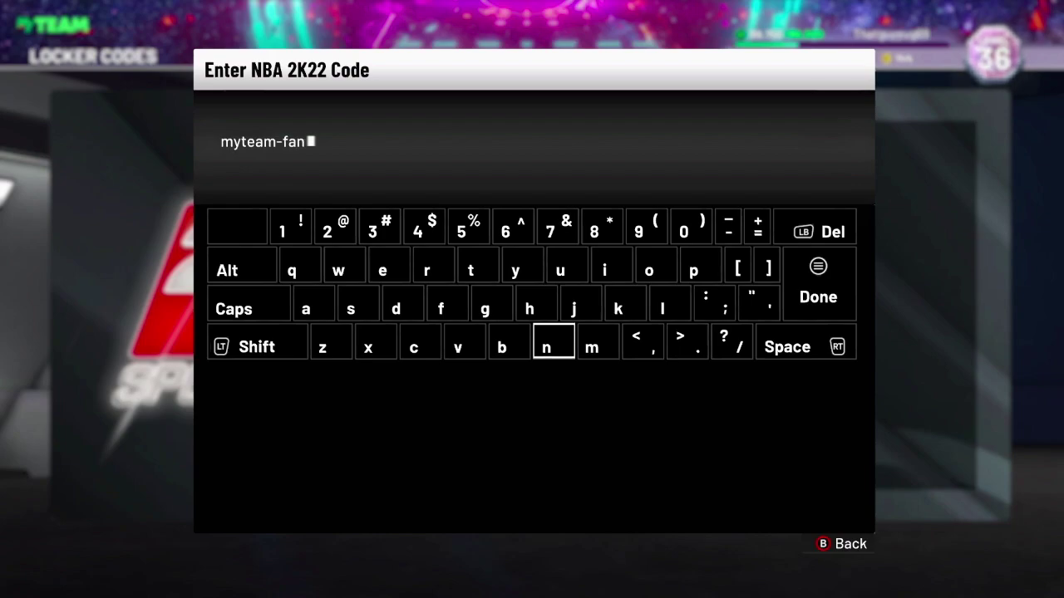
# Step: Add a hyphen after 'fan' and start spelling 'favorites'
pyautogui.press('Up')
pyautogui.press('Up')
pyautogui.press('Right')
pyautogui.press('Right')
pyautogui.press('Up')
pyautogui.press('Right')
pyautogui.press('Return')
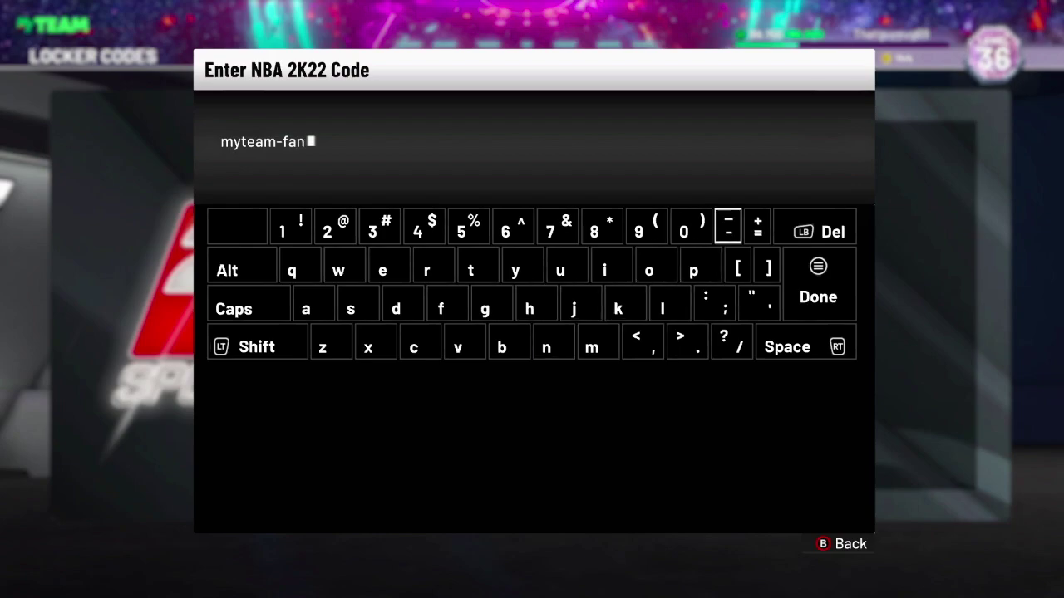
pyautogui.press('Down')
pyautogui.press('Left')
pyautogui.press('Return')
pyautogui.press('Left')
pyautogui.press('Left')
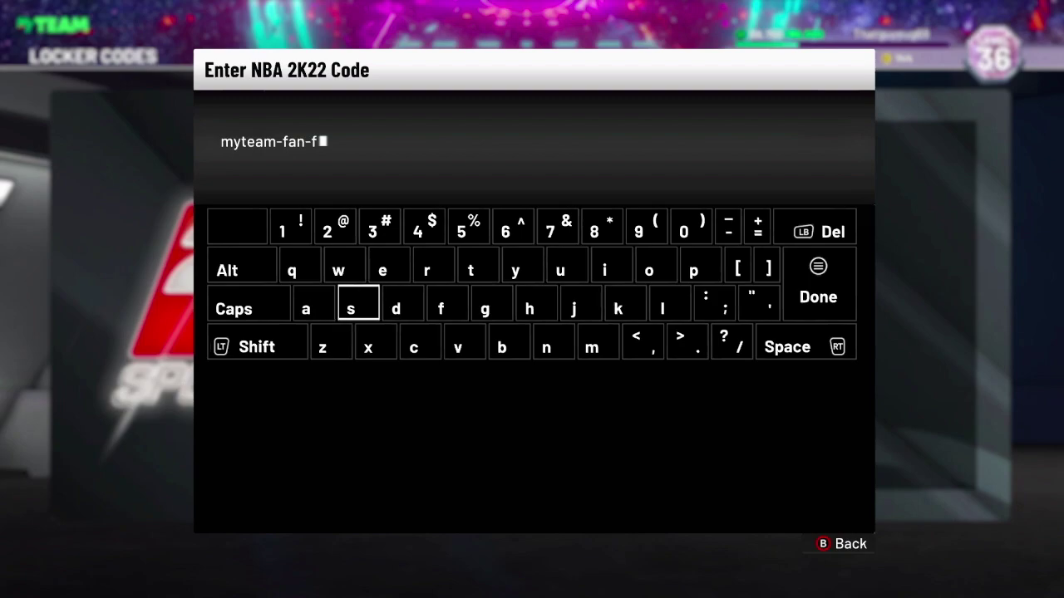
pyautogui.press('Left')
pyautogui.press('Return')
pyautogui.press('Down')
# Step: Finish spelling 'favorites' in the code
pyautogui.press('Right')
pyautogui.press('Right')
pyautogui.press('Right')
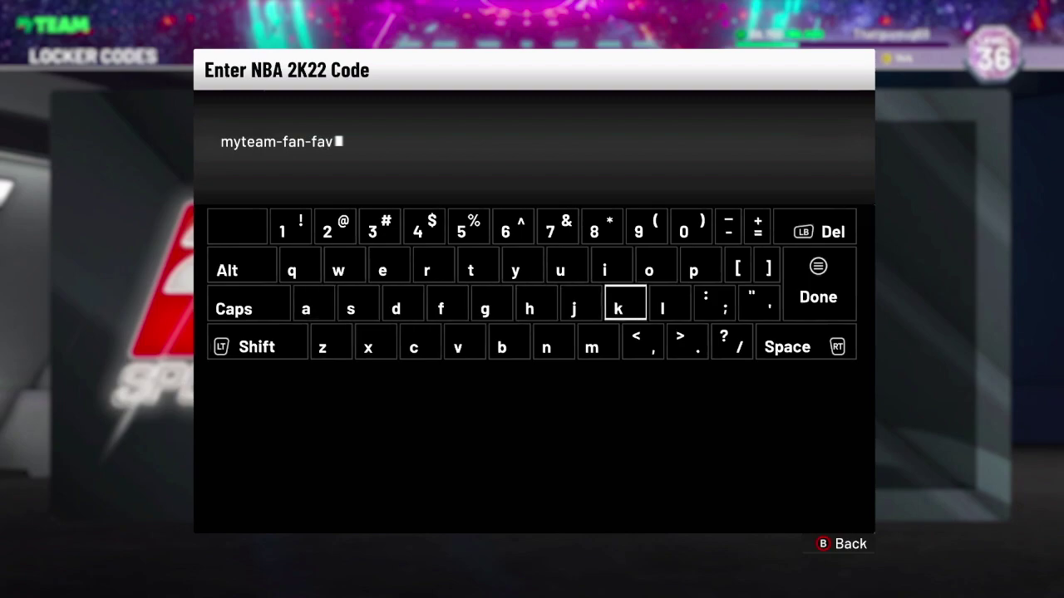
pyautogui.press('Return')
pyautogui.press('Left')
pyautogui.press('Left')
pyautogui.press('Return')
pyautogui.press('Right')
pyautogui.press('Right')
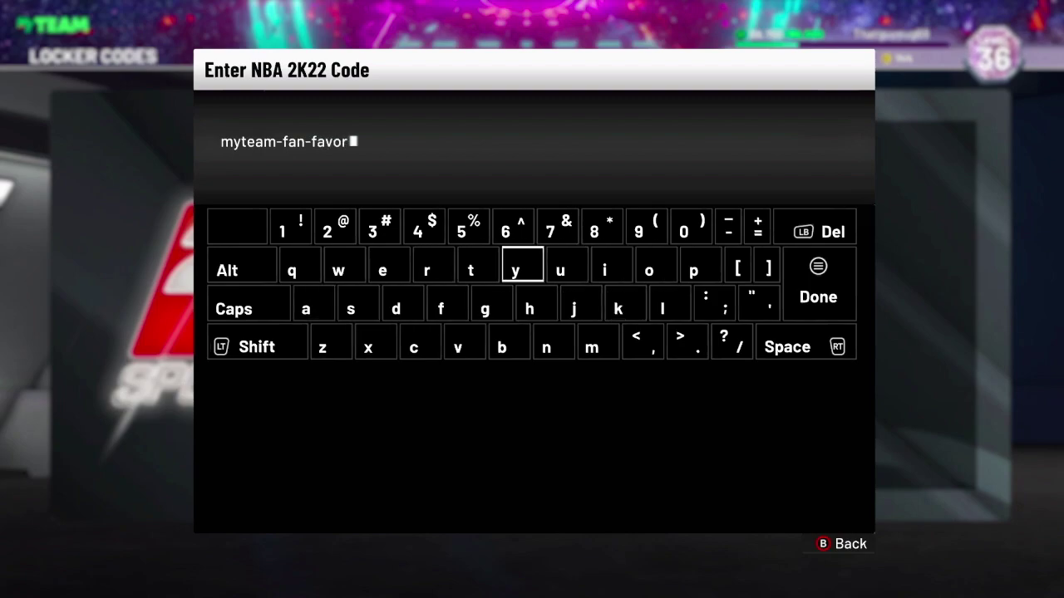
pyautogui.press('Right')
pyautogui.press('Right')
pyautogui.press('Return')
pyautogui.press('Left')
pyautogui.press('Left')
pyautogui.press('Left')
pyautogui.press('Left')
pyautogui.press('Return')
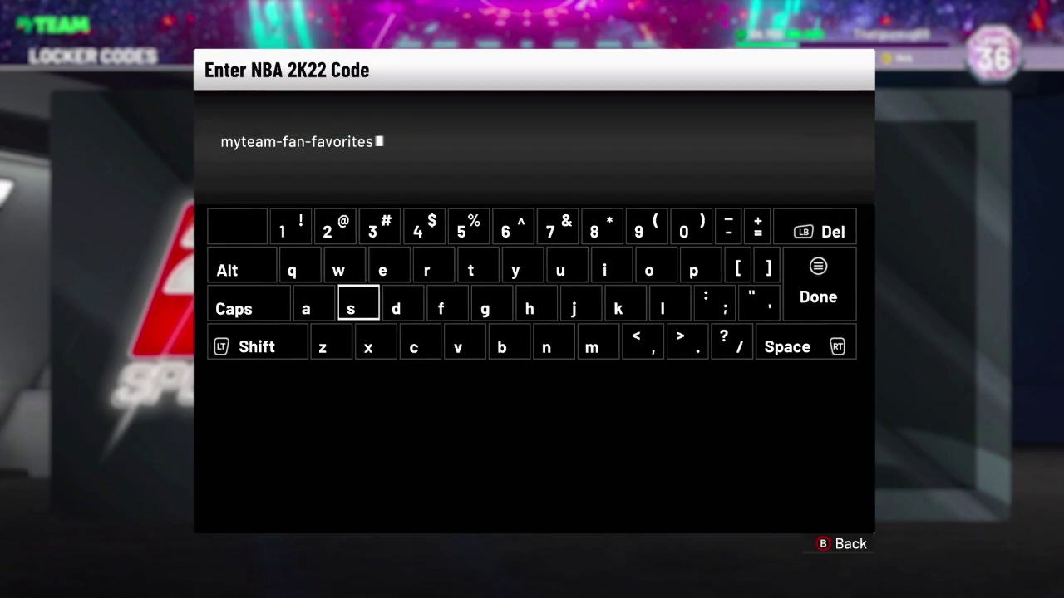
pyautogui.press('Right')
pyautogui.press('Right')
pyautogui.press('Right')
pyautogui.press('Right')
pyautogui.press('Right')
pyautogui.press('Right')
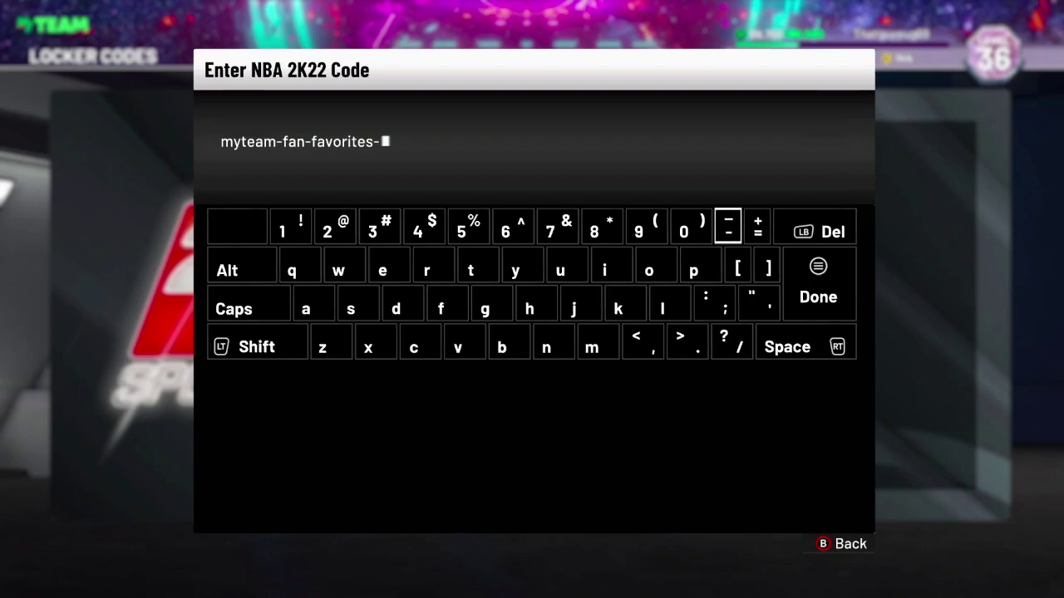
pyautogui.press('Left')
pyautogui.press('Left')
pyautogui.press('Left')
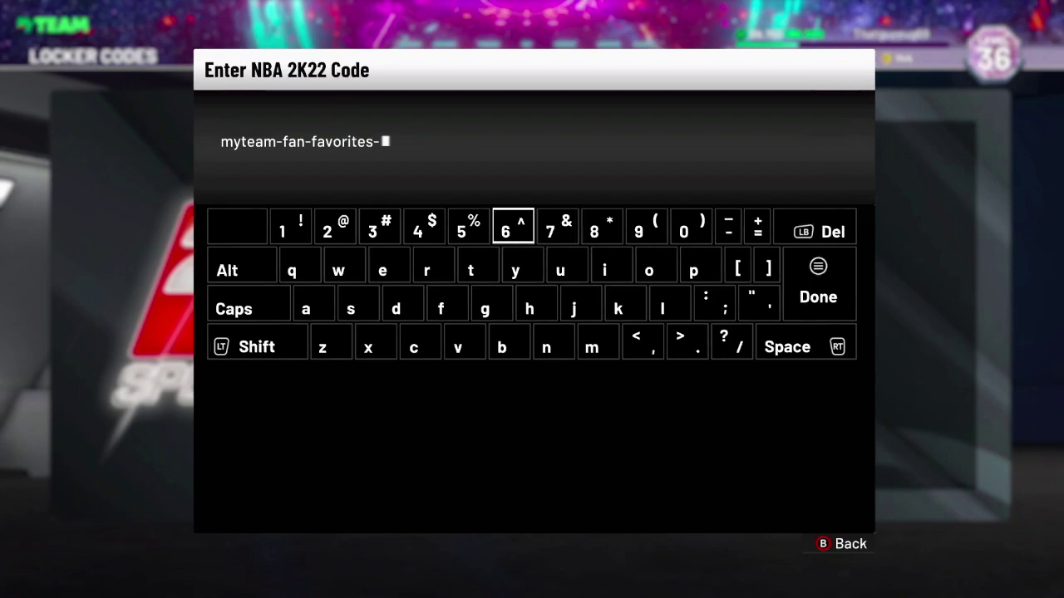
pyautogui.press('Left')
pyautogui.press('Left')
pyautogui.press('Left')
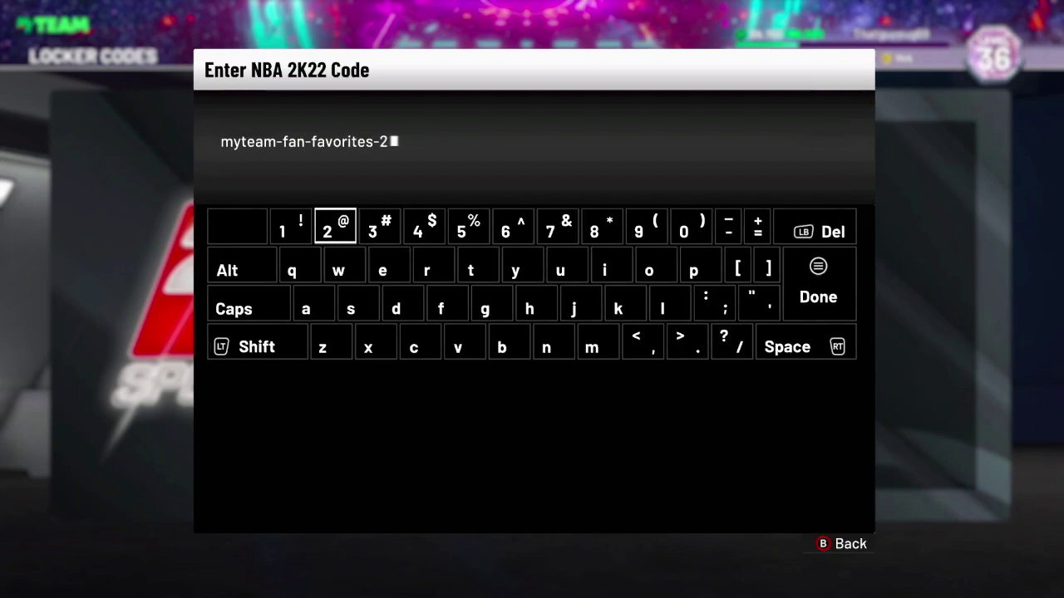
pyautogui.press('Right')
pyautogui.press('Right')
pyautogui.press('Right')
pyautogui.press('Return')
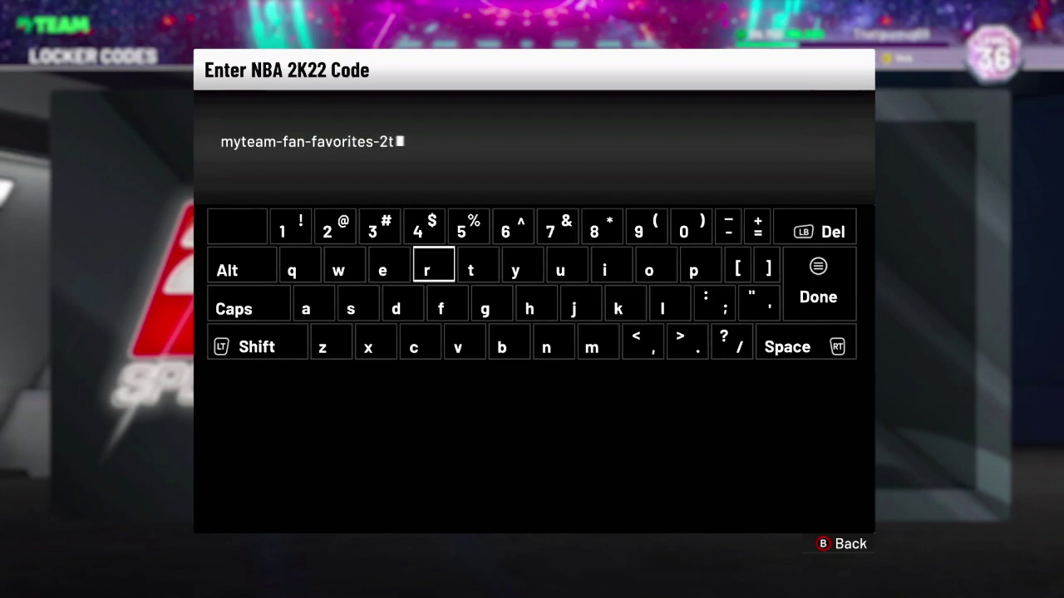
pyautogui.press('Left')
pyautogui.press('Left')
pyautogui.press('Left')
pyautogui.press('Return')
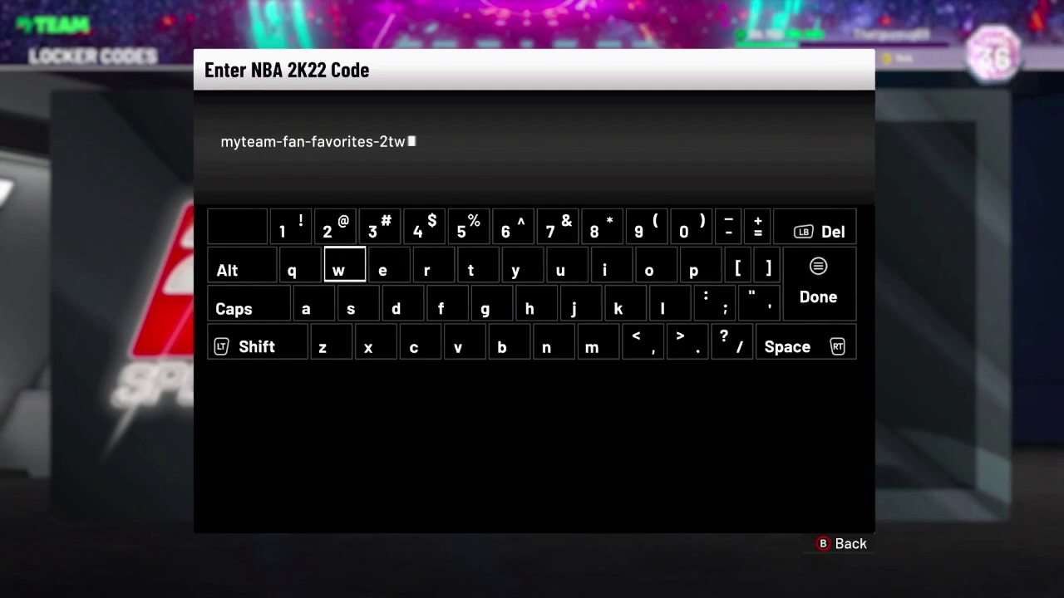
pyautogui.press('Down')
pyautogui.press('Right')
pyautogui.press('Right')
pyautogui.press('Return')
pyautogui.press('Up')
pyautogui.press('Left')
pyautogui.press('Right')
pyautogui.press('Right')
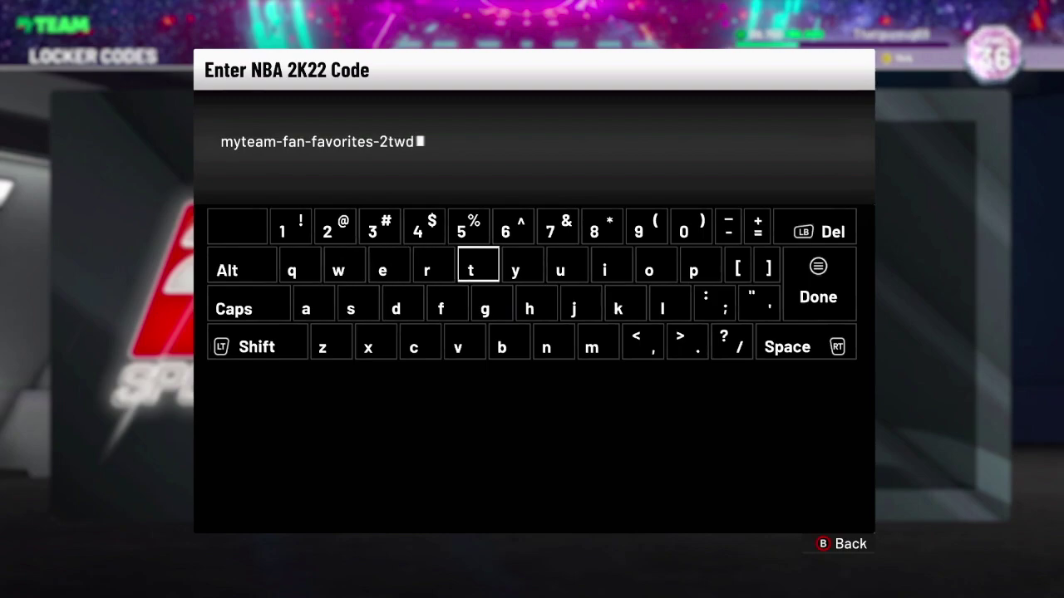
pyautogui.press('Right')
pyautogui.press('Right')
pyautogui.press('Return')
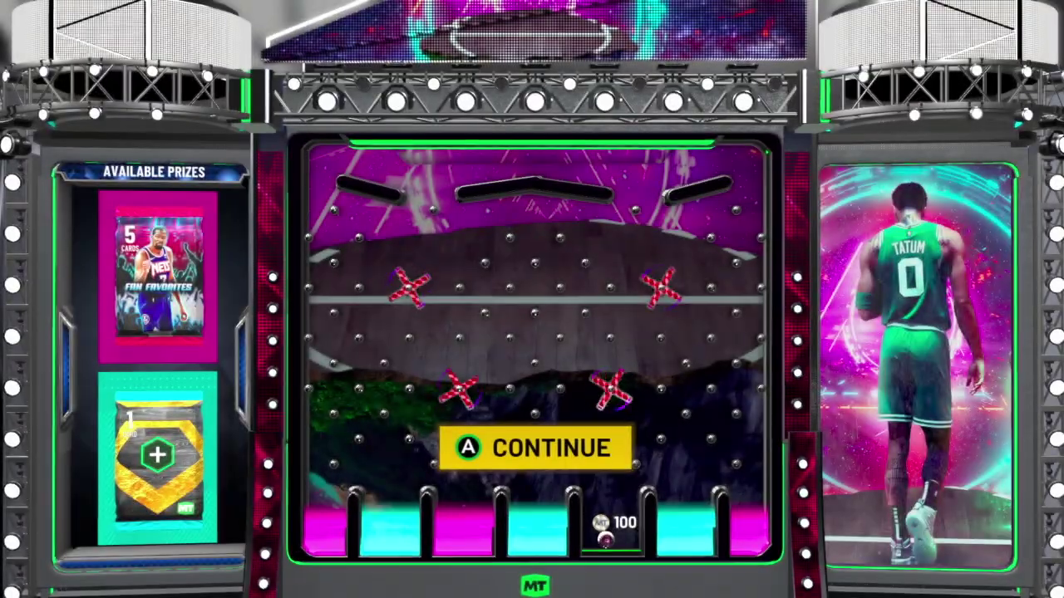
# Step: Continue past the 100 MT ball-drop prize back to the MyTEAM hub
pyautogui.press('Return')
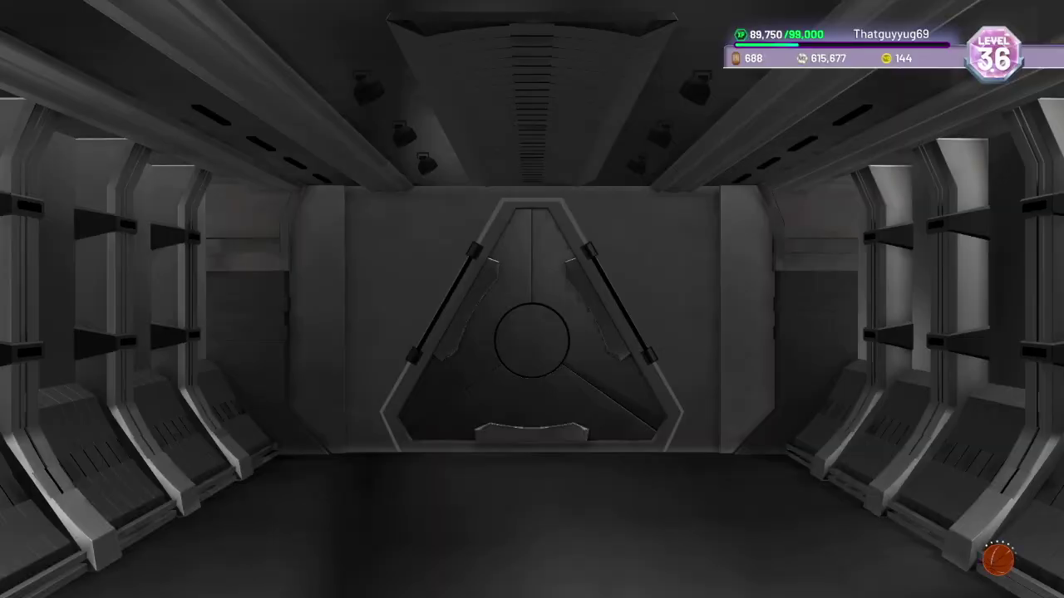
# Step: Return to code entry and type 'li'
pyautogui.press('Return')
pyautogui.press('Return')
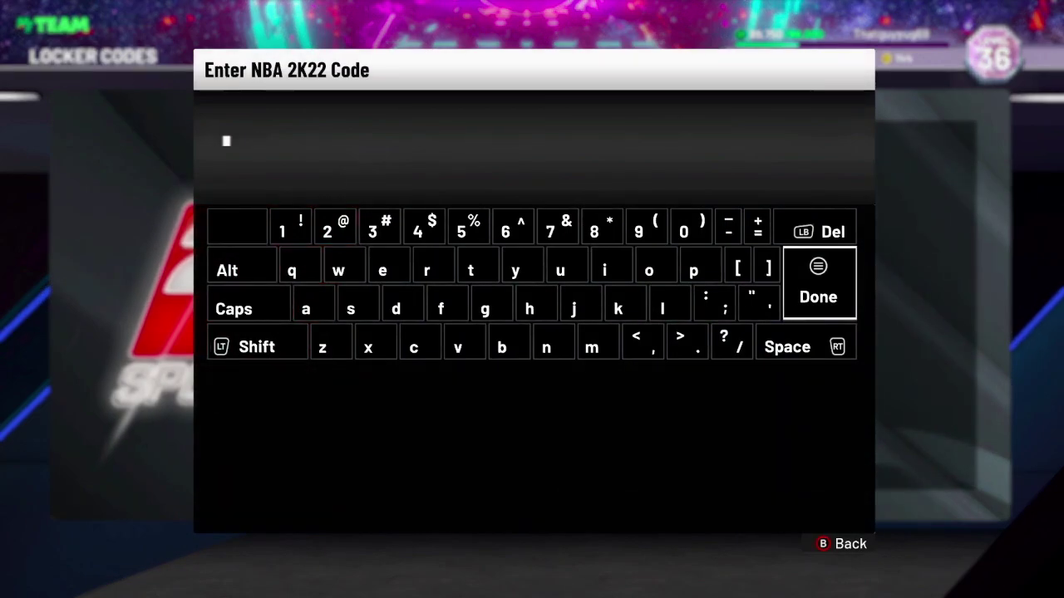
pyautogui.press('Left')
pyautogui.press('Down')
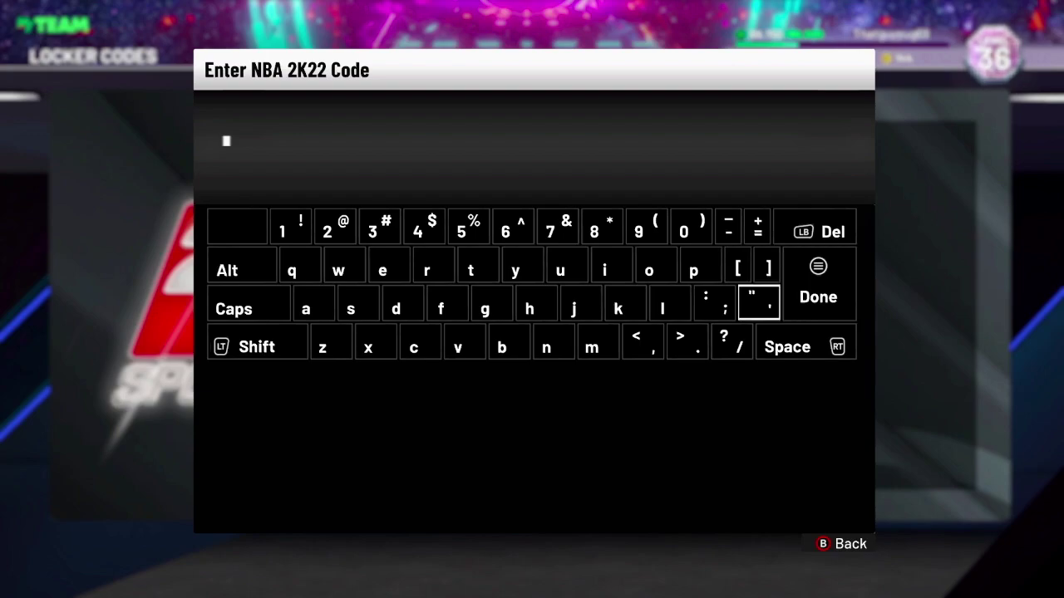
pyautogui.press('Left')
pyautogui.press('Left')
pyautogui.press('Return')
pyautogui.press('Up')
pyautogui.press('Left')
pyautogui.press('Return')
pyautogui.press('Down')
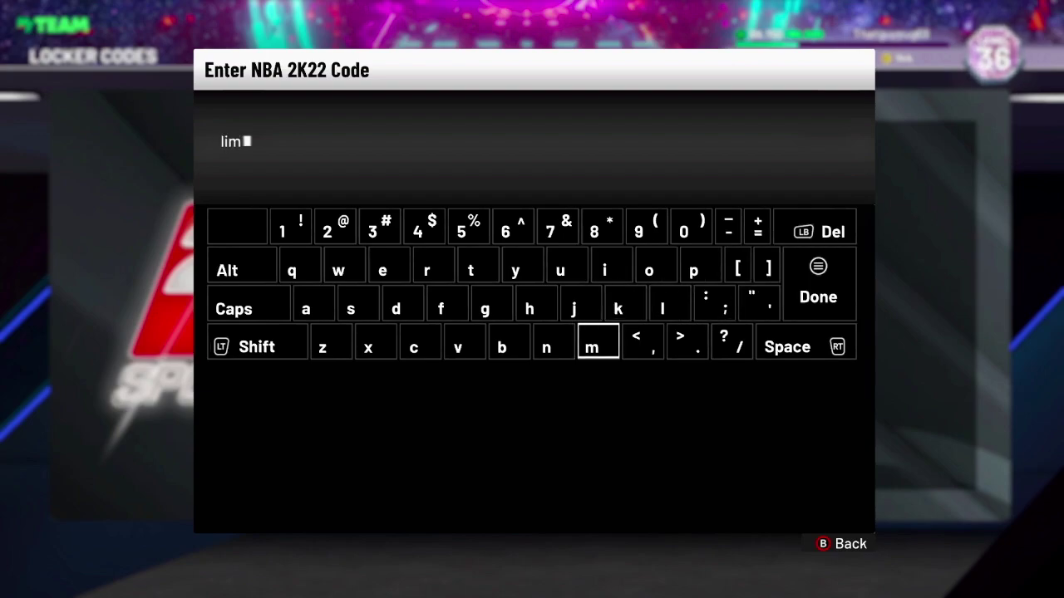
# Step: Complete the word 'limited' in the code
pyautogui.press('Up')
pyautogui.press('Right')
pyautogui.press('Up')
pyautogui.press('Return')
pyautogui.press('Left')
pyautogui.press('Return')
pyautogui.press('Left')
pyautogui.press('Left')
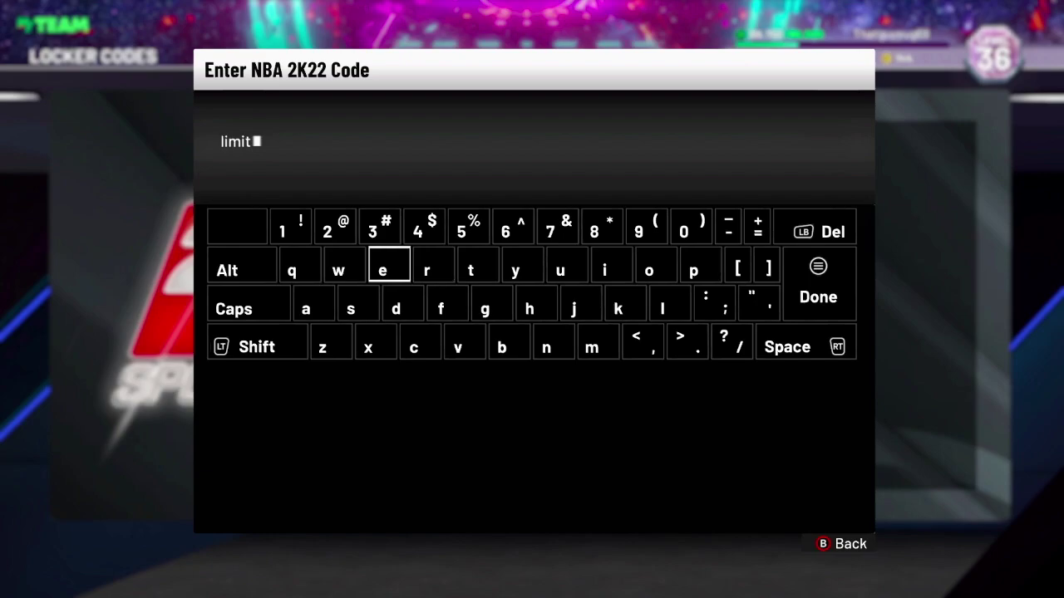
pyautogui.press('Return')
pyautogui.press('Down')
pyautogui.press('Return')
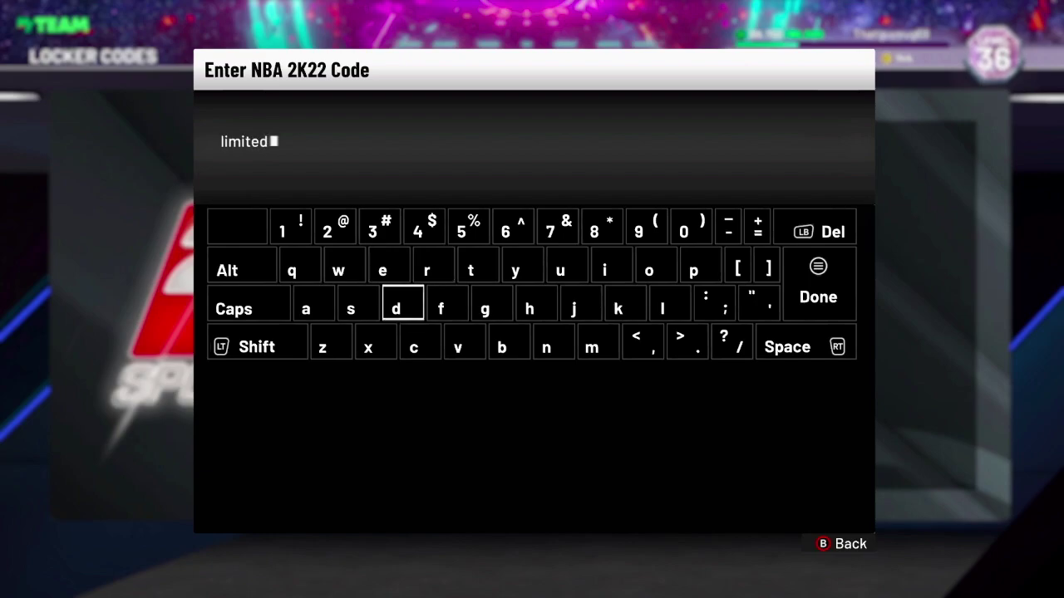
# Step: Add a hyphen and 'ed' after 'limited'
pyautogui.press('Right')
pyautogui.press('Right')
pyautogui.press('Right')
pyautogui.press('Right')
pyautogui.press('Right')
pyautogui.press('Right')
pyautogui.press('Up')
pyautogui.press('Right')
pyautogui.press('Right')
pyautogui.press('Return')
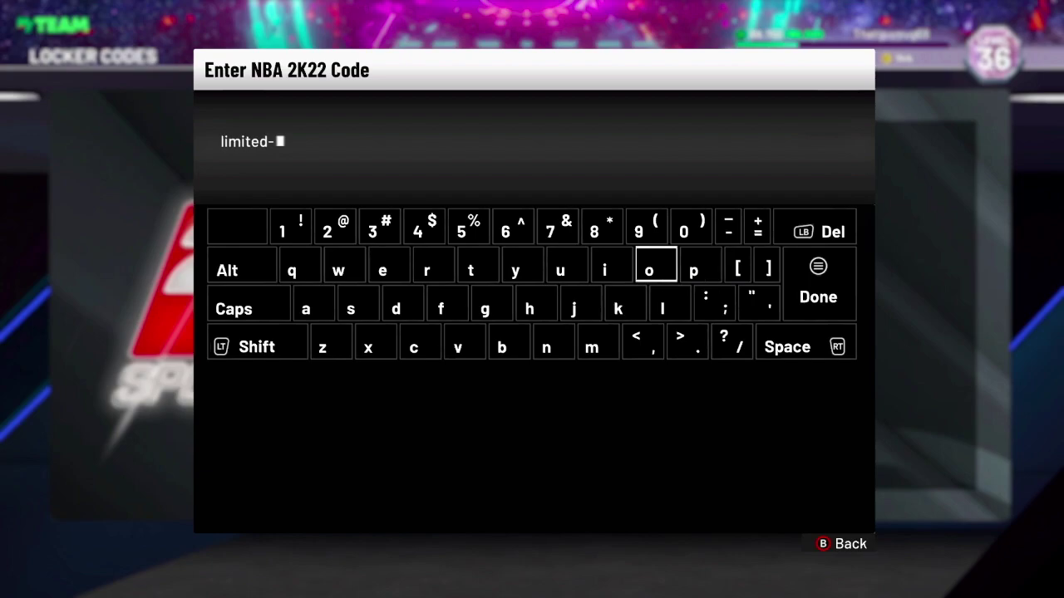
pyautogui.press('Down')
pyautogui.press('Left')
pyautogui.press('Return')
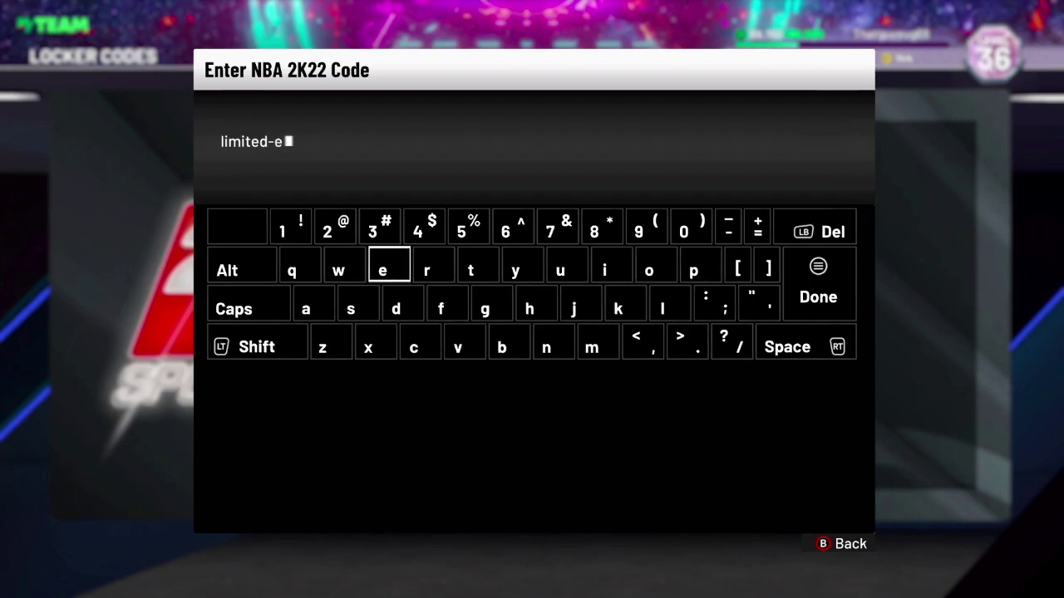
pyautogui.press('Down')
pyautogui.press('Return')
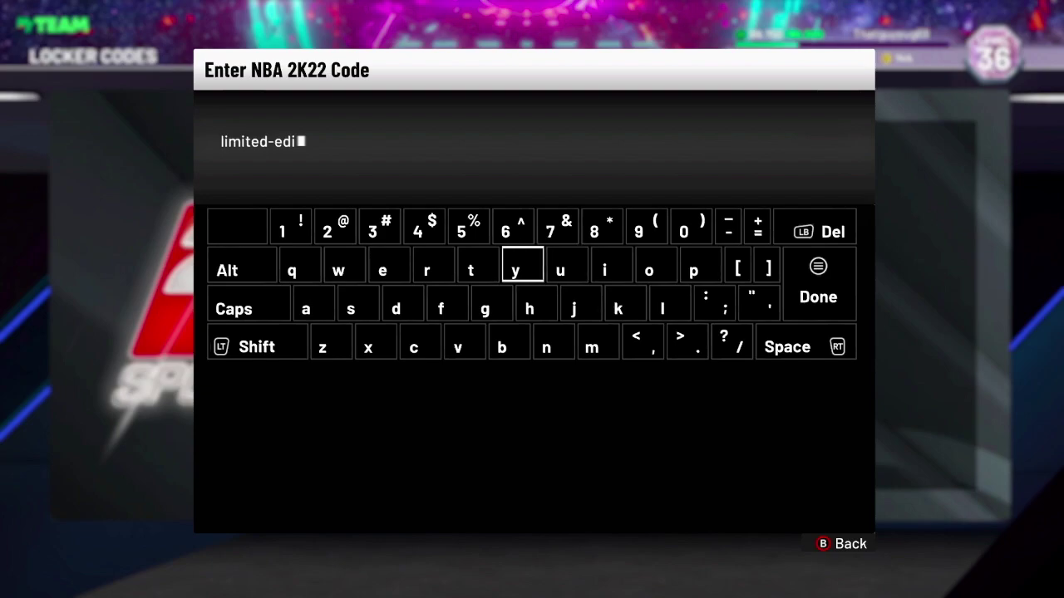
# Step: Finish spelling 'edition' in the code
pyautogui.press('Left')
pyautogui.press('Return')
pyautogui.press('Right')
pyautogui.press('Return')
pyautogui.press('Right')
pyautogui.press('Return')
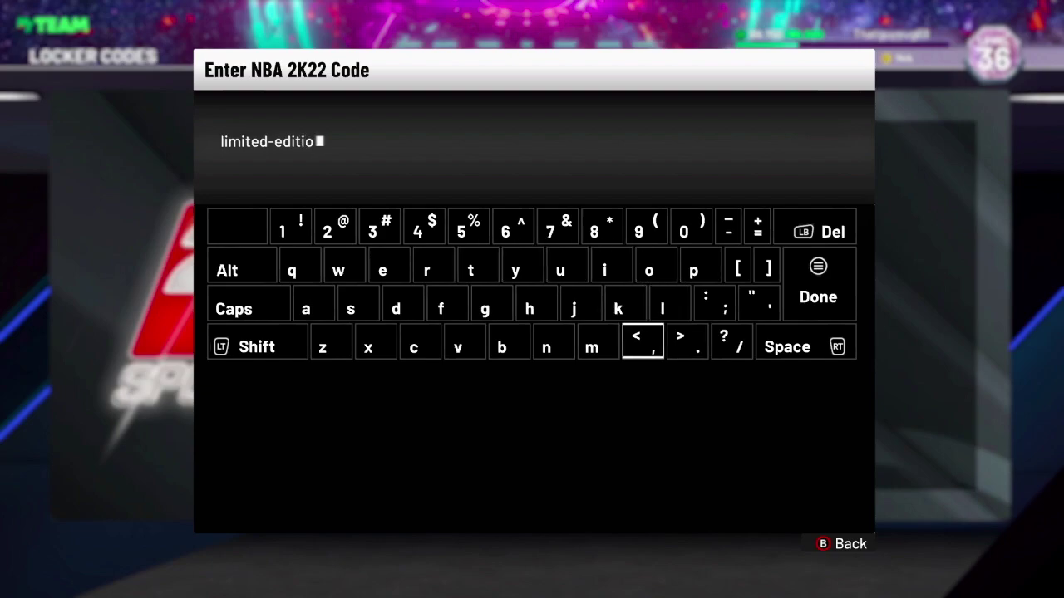
pyautogui.press('Left')
pyautogui.press('Return')
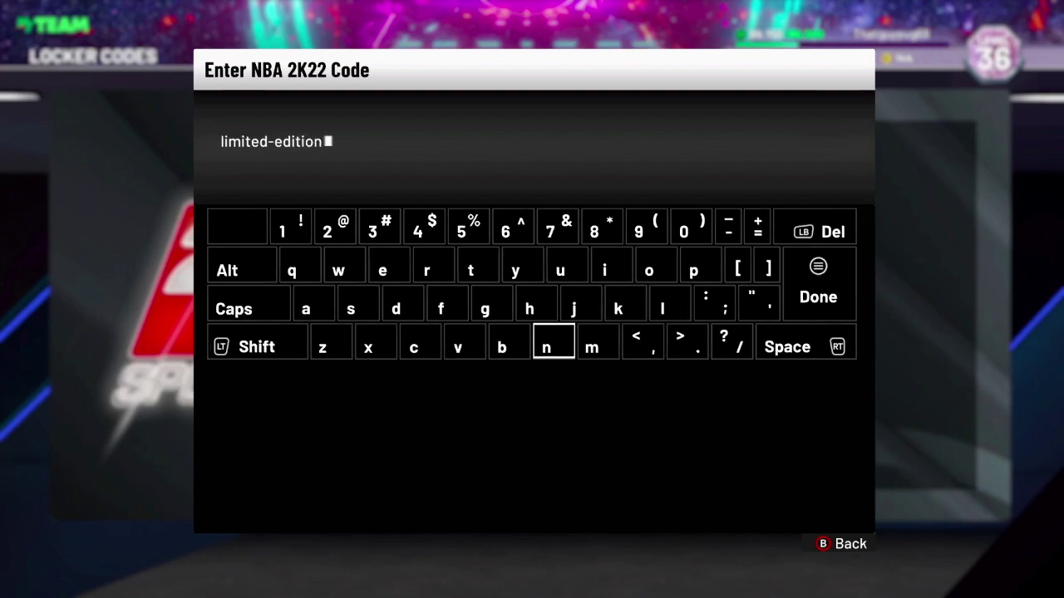
# Step: Add '-4-' after 'edition'
pyautogui.press('Up')
pyautogui.press('Right')
pyautogui.press('Right')
pyautogui.press('Right')
pyautogui.press('Right')
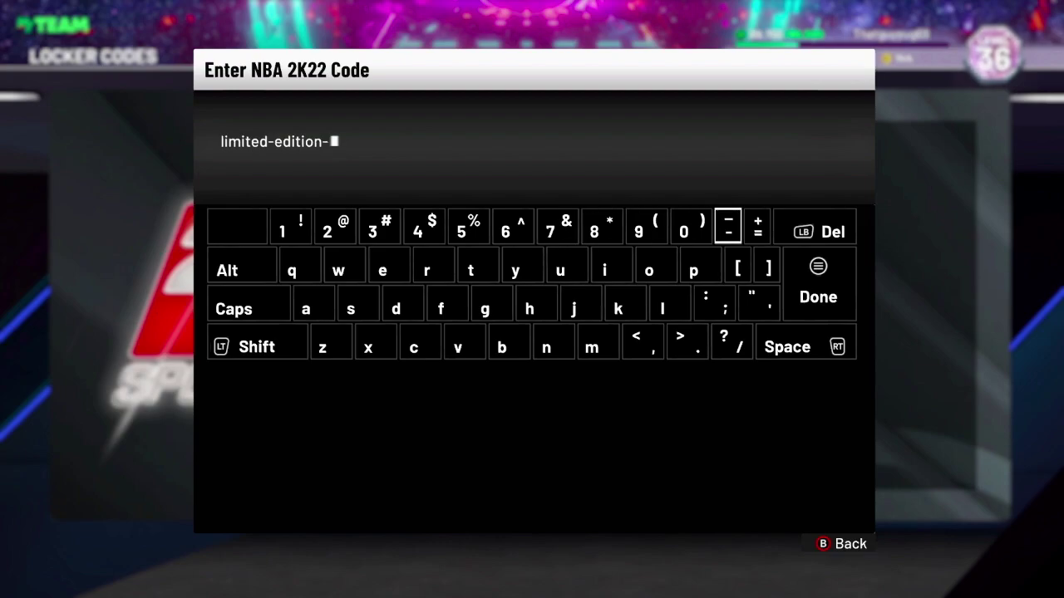
pyautogui.press('Left')
pyautogui.press('Left')
pyautogui.press('Left')
pyautogui.press('Left')
pyautogui.press('Left')
pyautogui.press('Left')
pyautogui.press('Return')
pyautogui.press('Down')
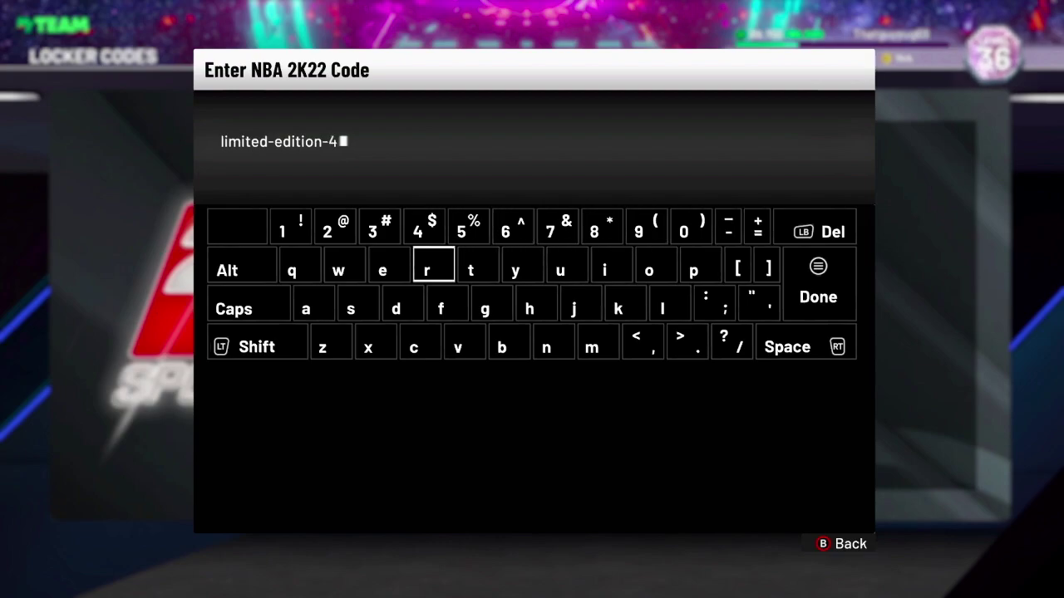
pyautogui.press('Down')
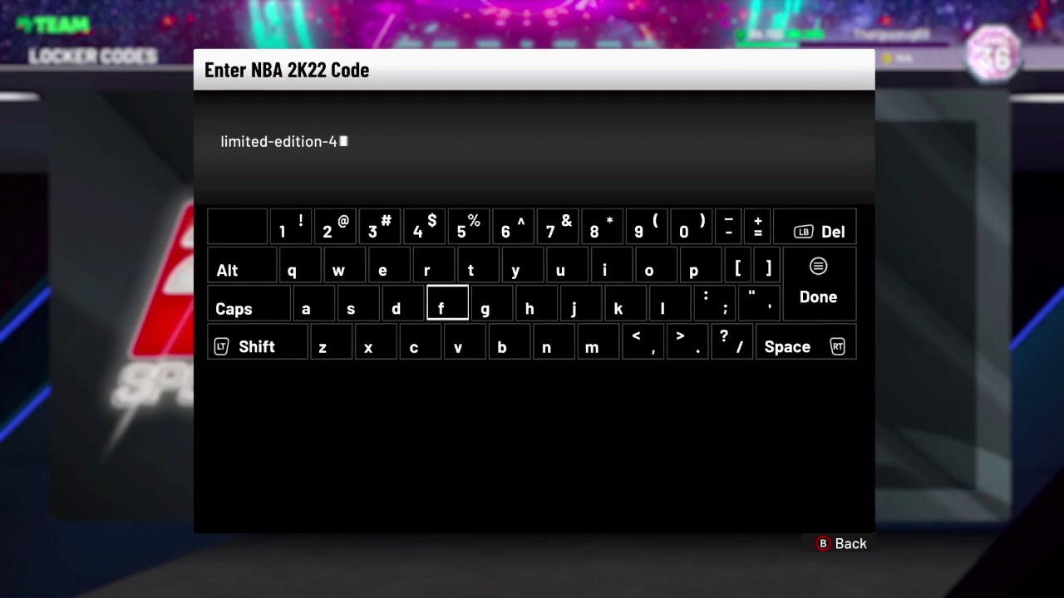
pyautogui.press('Up')
pyautogui.press('Right')
pyautogui.press('Right')
pyautogui.press('Right')
pyautogui.press('Right')
pyautogui.press('Right')
pyautogui.press('Right')
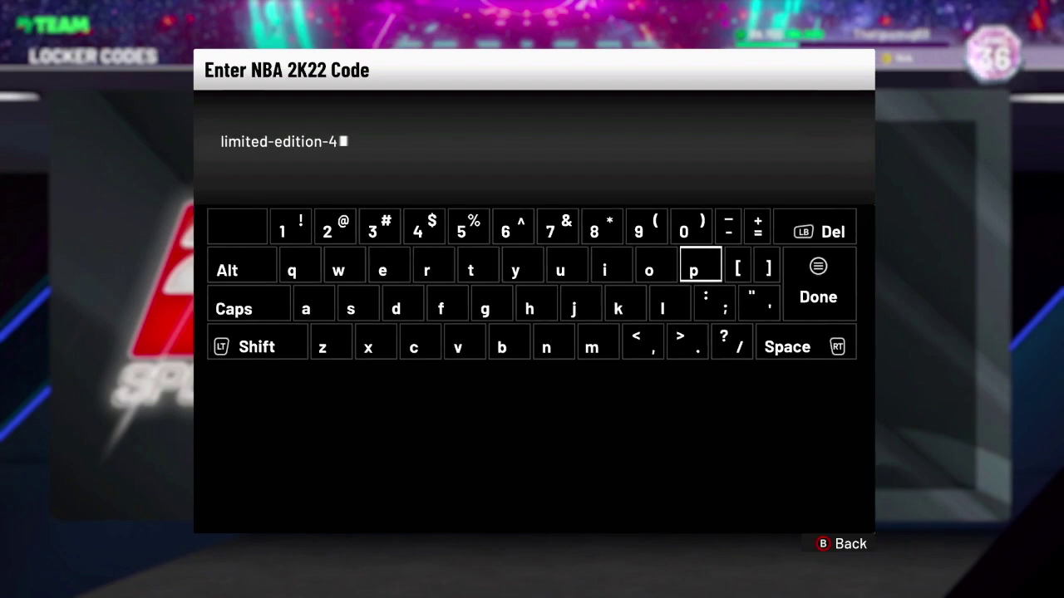
pyautogui.press('Up')
pyautogui.press('Return')
pyautogui.press('Down')
pyautogui.press('Left')
pyautogui.press('Left')
pyautogui.press('Left')
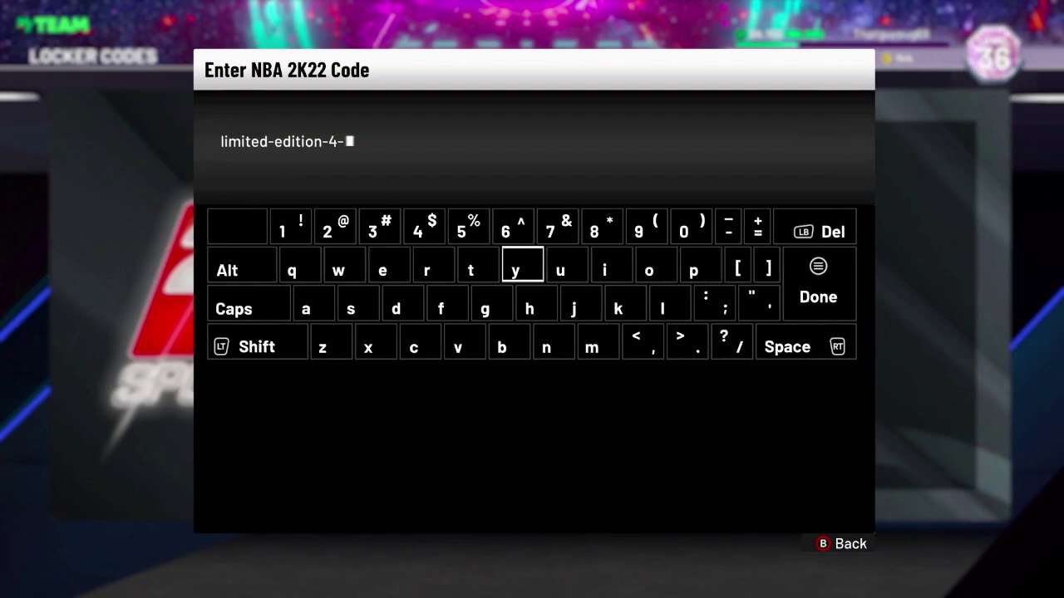
pyautogui.press('Down')
pyautogui.press('Left')
pyautogui.press('Right')
pyautogui.press('Return')
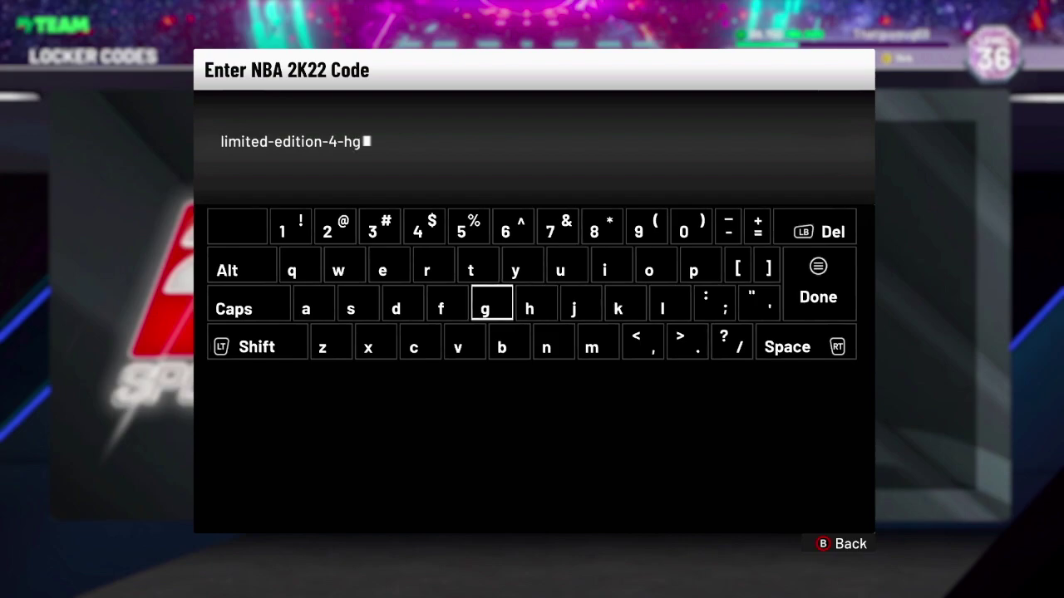
pyautogui.press('Up')
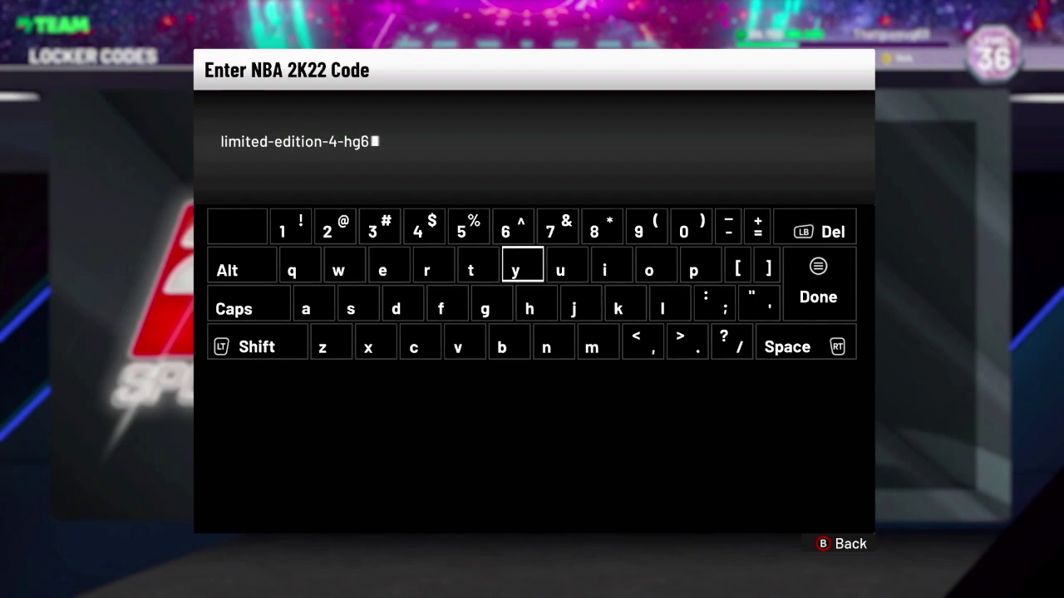
pyautogui.press('Return')
pyautogui.press('Up')
pyautogui.press('Right')
pyautogui.press('Return')
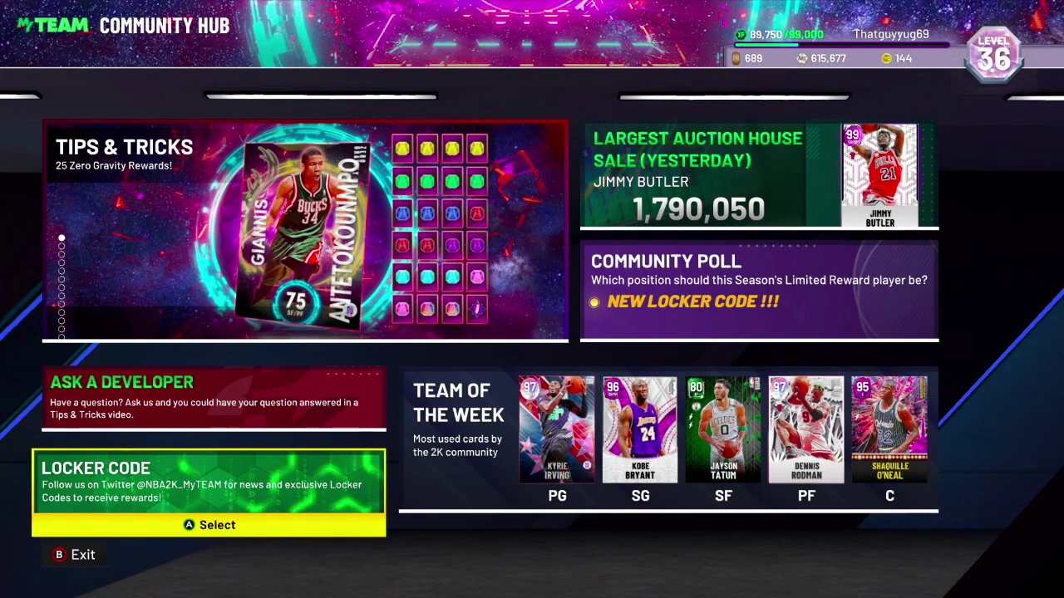
# Step: Reopen the locker code entry with an empty code field
pyautogui.press('Return')
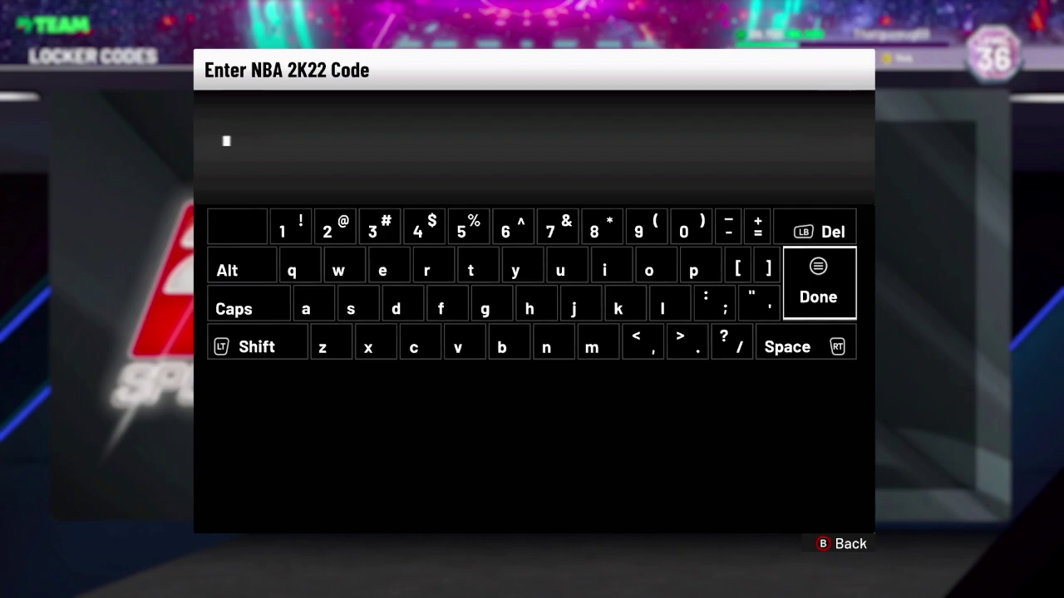
# Step: Spell 'playoffs' as the start of the new locker code on the on-screen keyboard
pyautogui.press('Left')
pyautogui.press('Left')
pyautogui.press('Return')
pyautogui.press('Down')
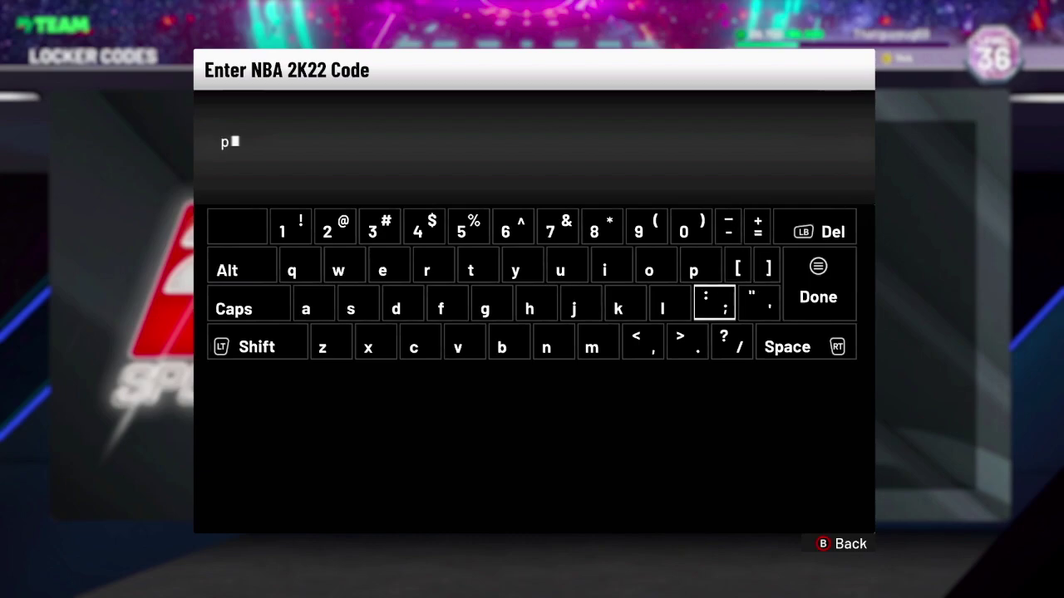
pyautogui.press('Left')
pyautogui.press('Left')
pyautogui.press('Left')
pyautogui.press('Left')
pyautogui.press('Left')
pyautogui.press('Left')
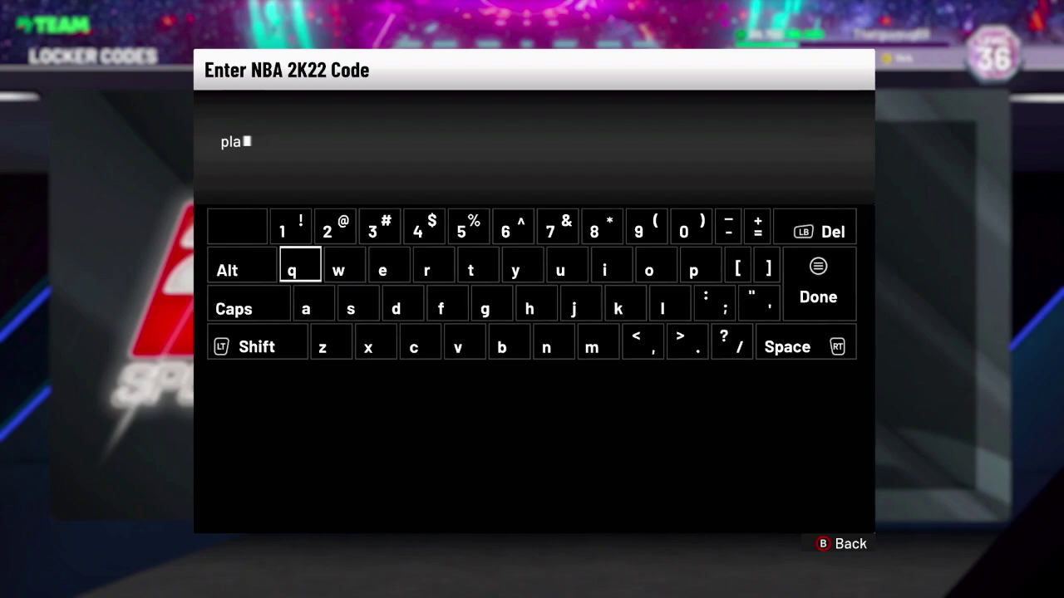
pyautogui.press('Right')
pyautogui.press('Right')
pyautogui.press('Return')
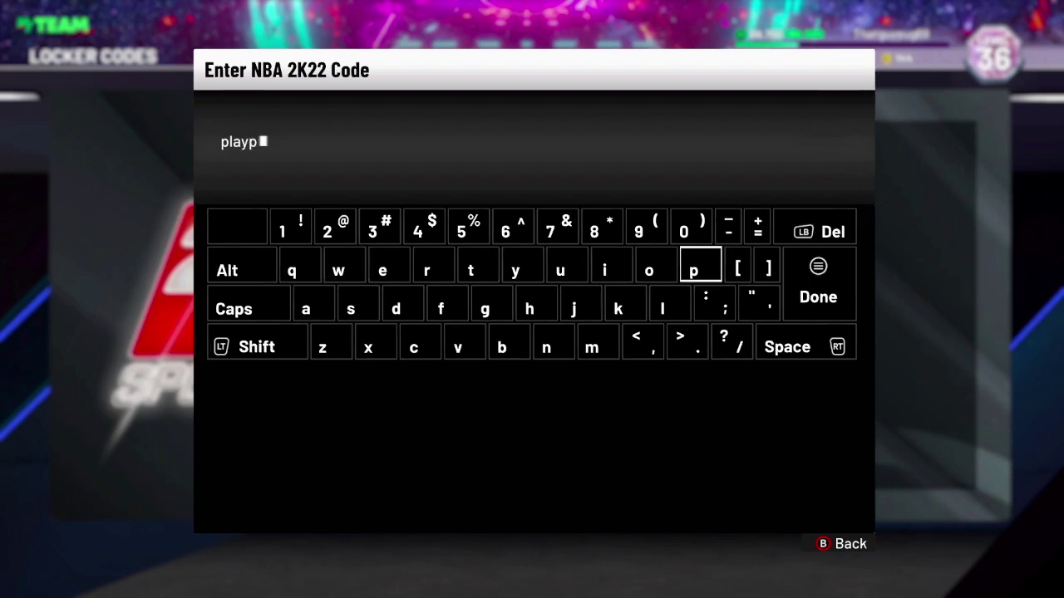
pyautogui.press('Left')
pyautogui.press('Return')
pyautogui.press('Down')
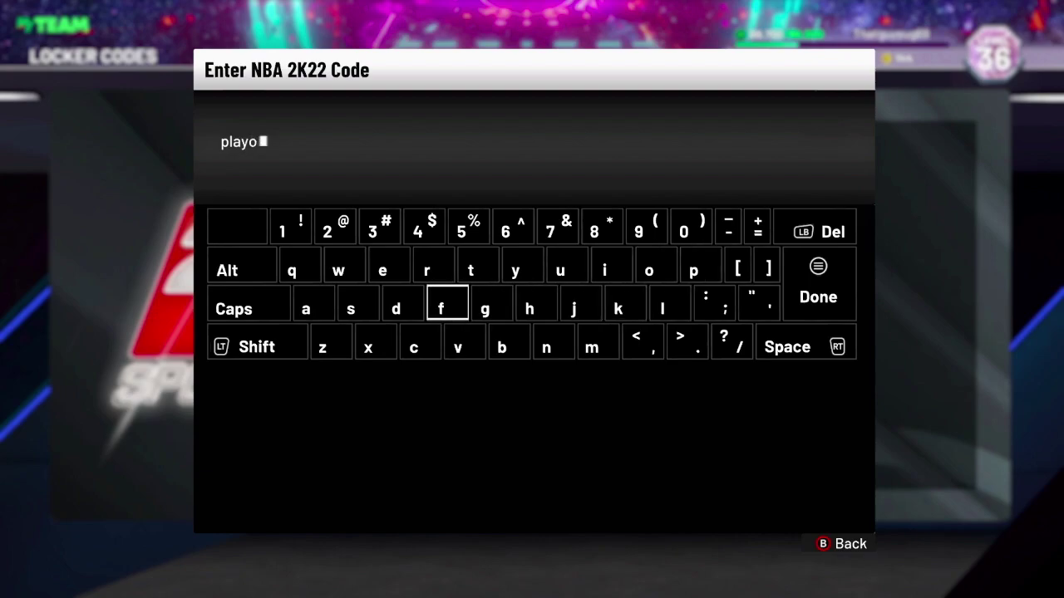
pyautogui.press('Right')
pyautogui.press('Return')
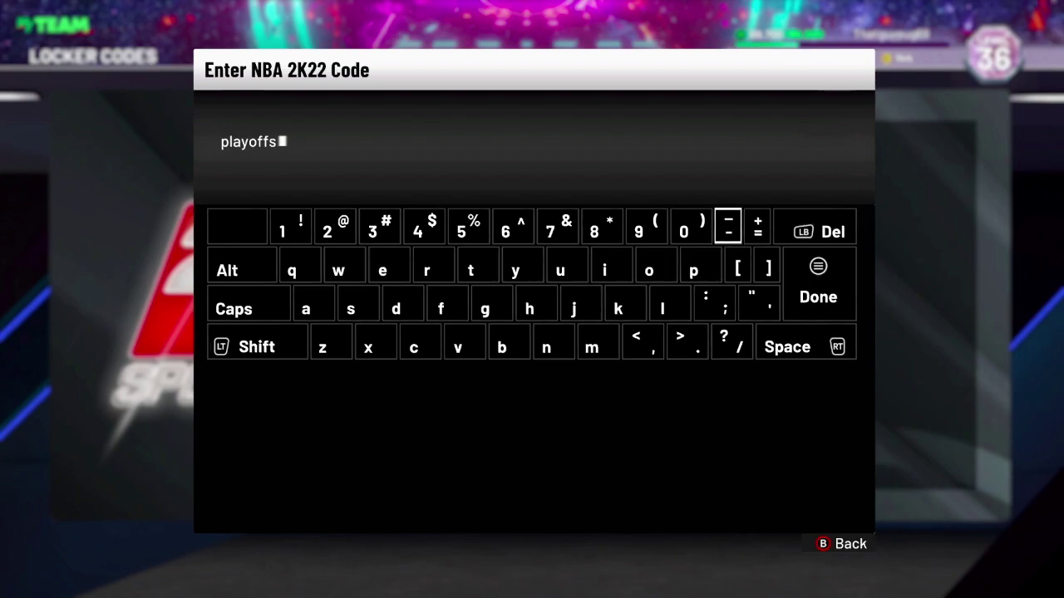
# Step: Add 'nba2k-' to the code so it reads playoffs-nba2k-
pyautogui.press('Left')
pyautogui.press('Left')
pyautogui.press('Return')
pyautogui.press('Left')
pyautogui.press('Return')
pyautogui.press('Left')
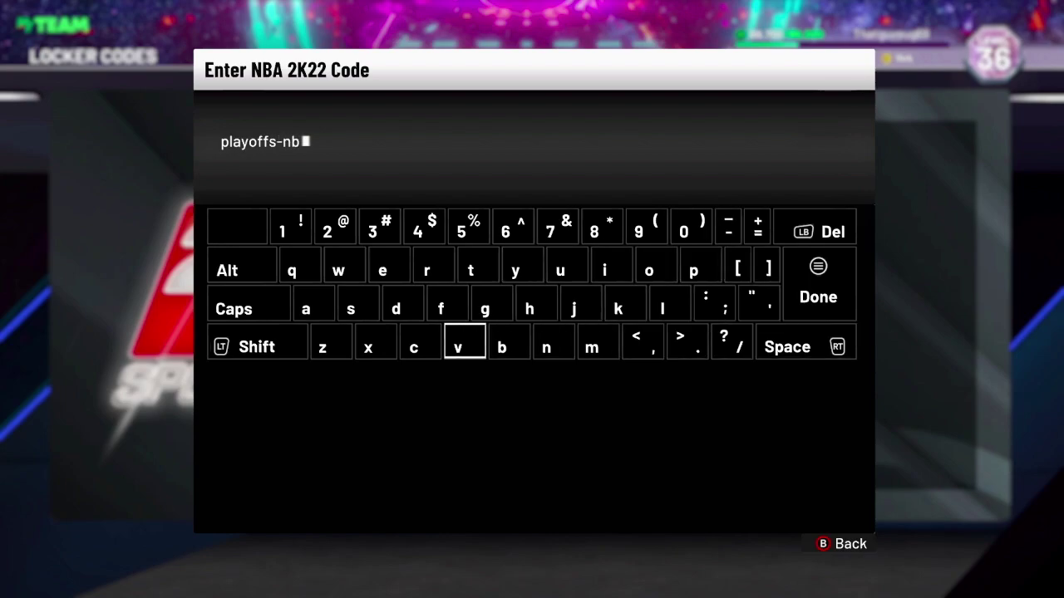
pyautogui.press('Up')
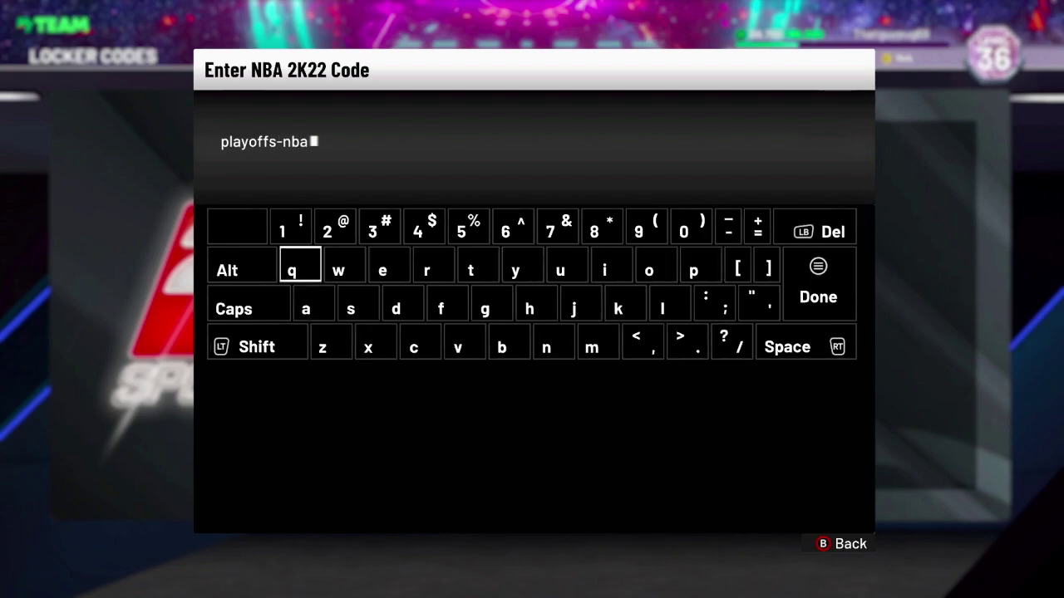
pyautogui.press('Return')
pyautogui.press('Down')
pyautogui.press('Right')
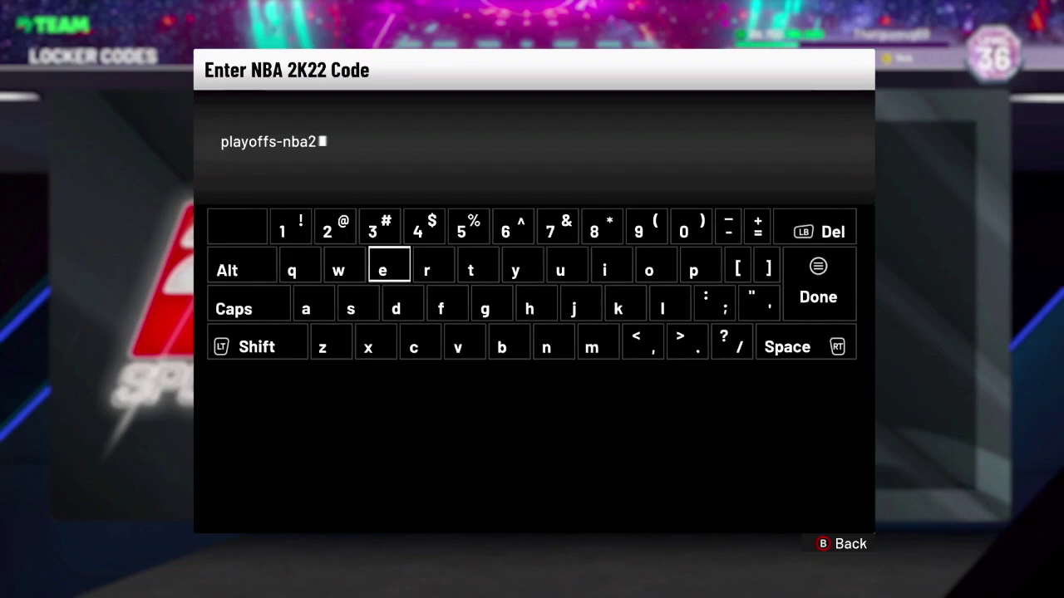
pyautogui.press('Right')
pyautogui.press('Down')
pyautogui.press('Right')
pyautogui.press('Return')
pyautogui.press('Up')
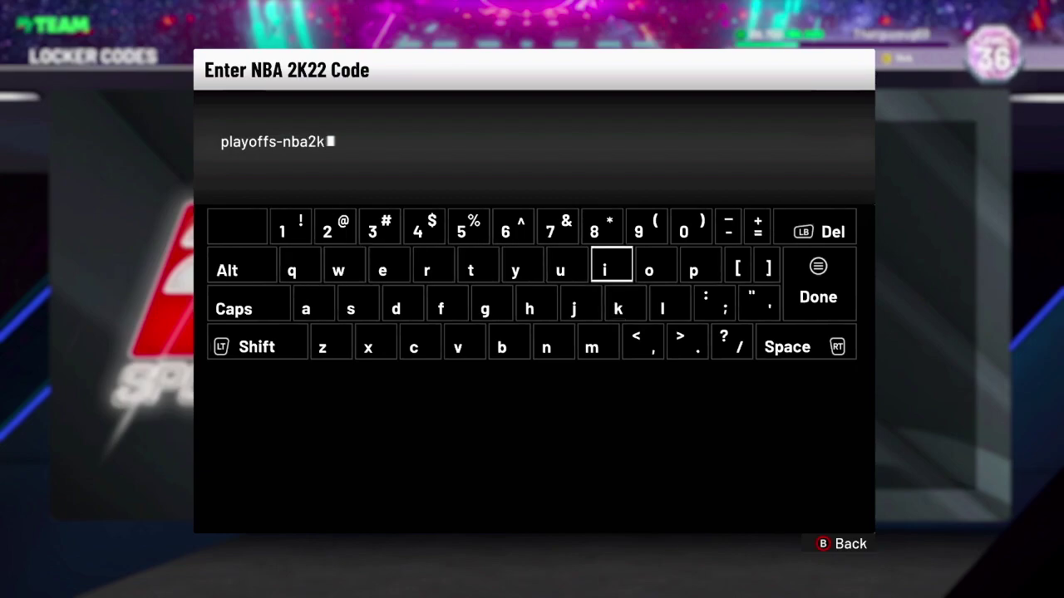
pyautogui.press('Right')
pyautogui.press('Right')
pyautogui.press('Right')
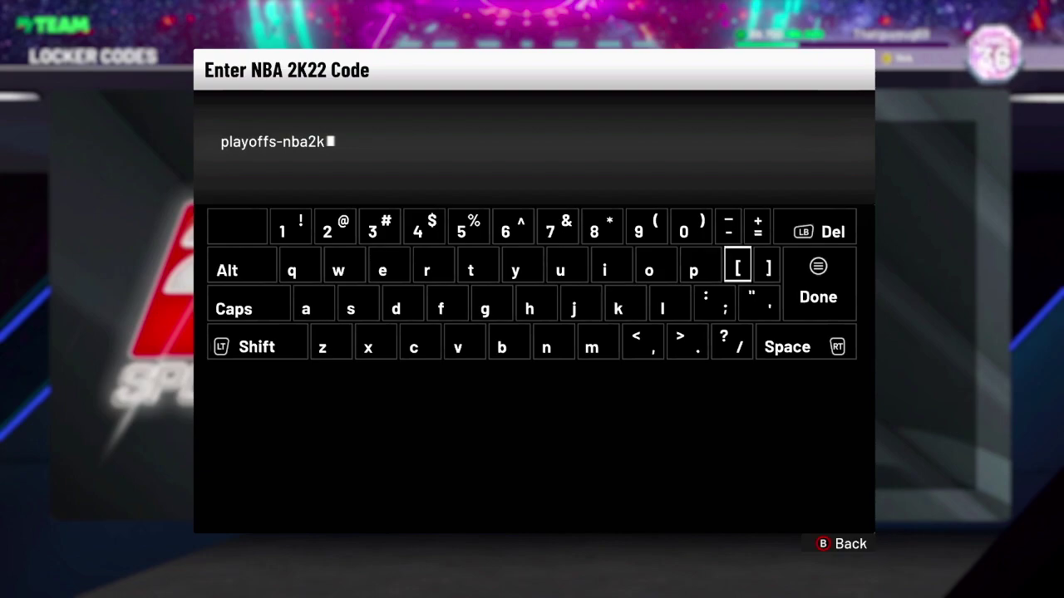
pyautogui.press('Up')
pyautogui.press('Return')
# Step: Finish the code as playoffs-nba2k-m5s3 and submit it
pyautogui.press('Down')
pyautogui.press('Down')
pyautogui.press('Left')
pyautogui.press('Left')
pyautogui.press('Left')
pyautogui.press('Left')
pyautogui.press('Down')
pyautogui.press('Right')
pyautogui.press('Return')
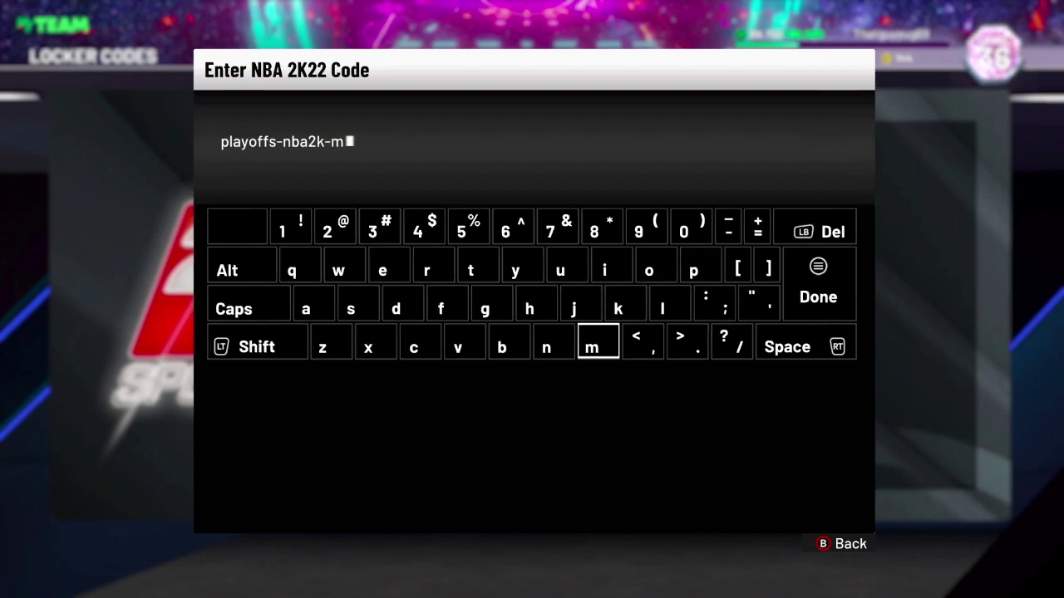
pyautogui.press('Left')
pyautogui.press('Left')
pyautogui.press('Left')
pyautogui.press('Left')
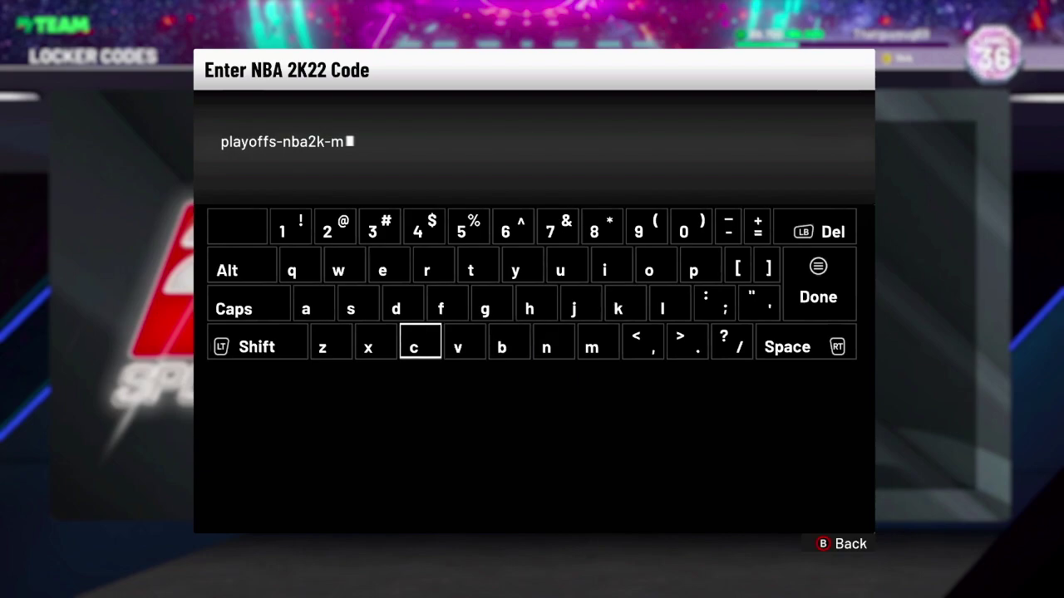
pyautogui.press('Up')
pyautogui.press('Up')
pyautogui.press('Right')
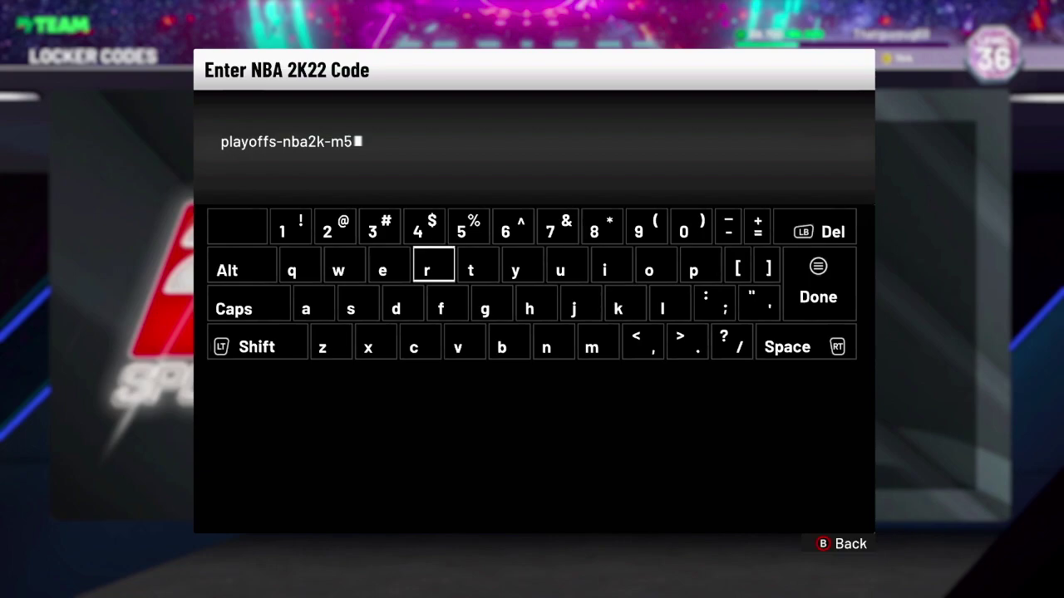
pyautogui.press('Down')
pyautogui.press('Left')
pyautogui.press('Return')
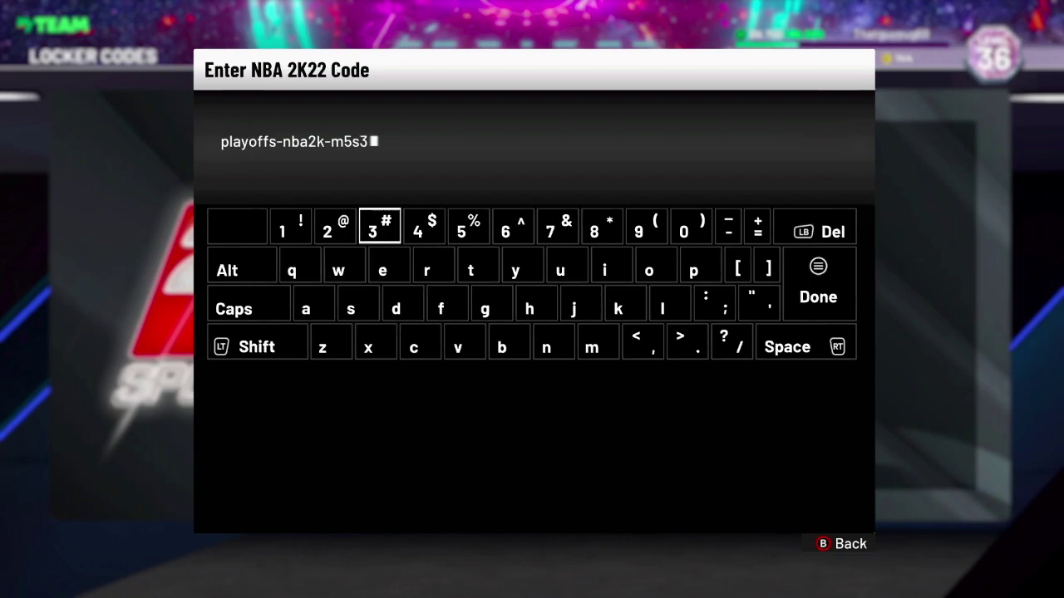
pyautogui.press('Return')
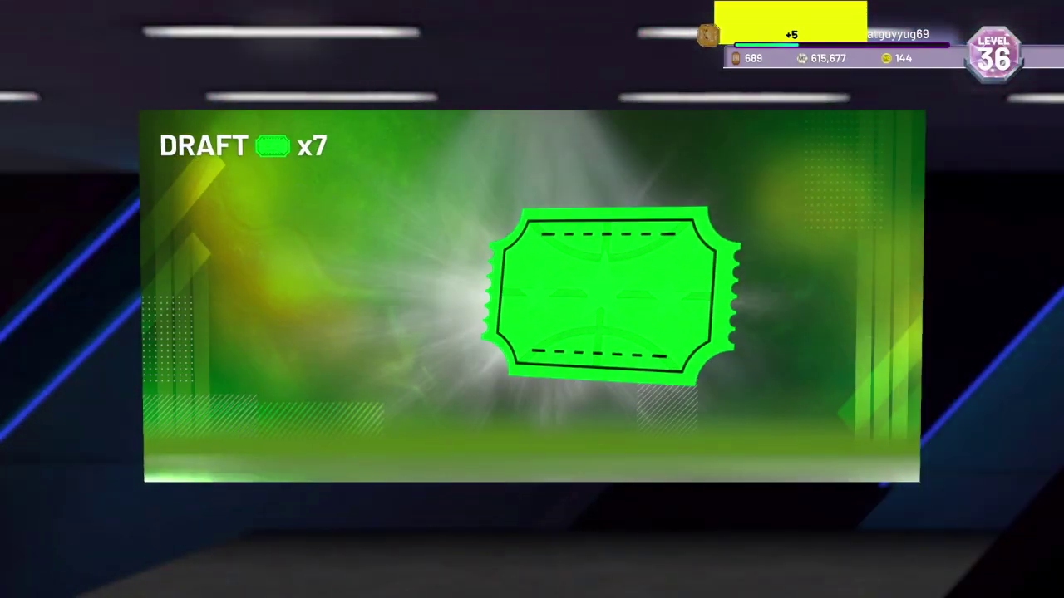
# Step: Dismiss the seven Draft tickets reward and return to MyTEAM home
pyautogui.press('Return')
pyautogui.press('Return')
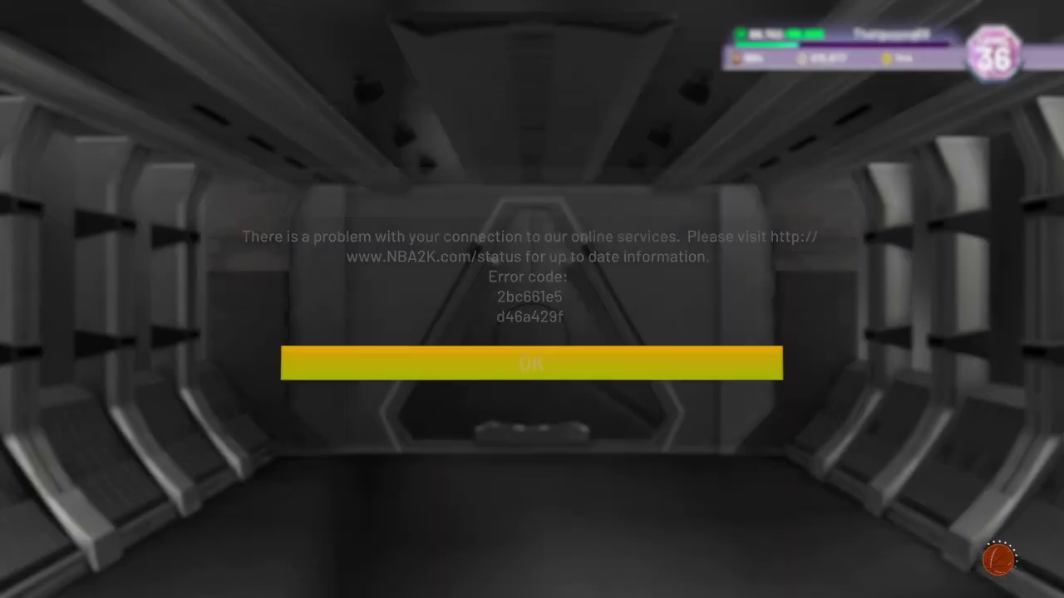
pyautogui.press('Return')
pyautogui.press('Escape')
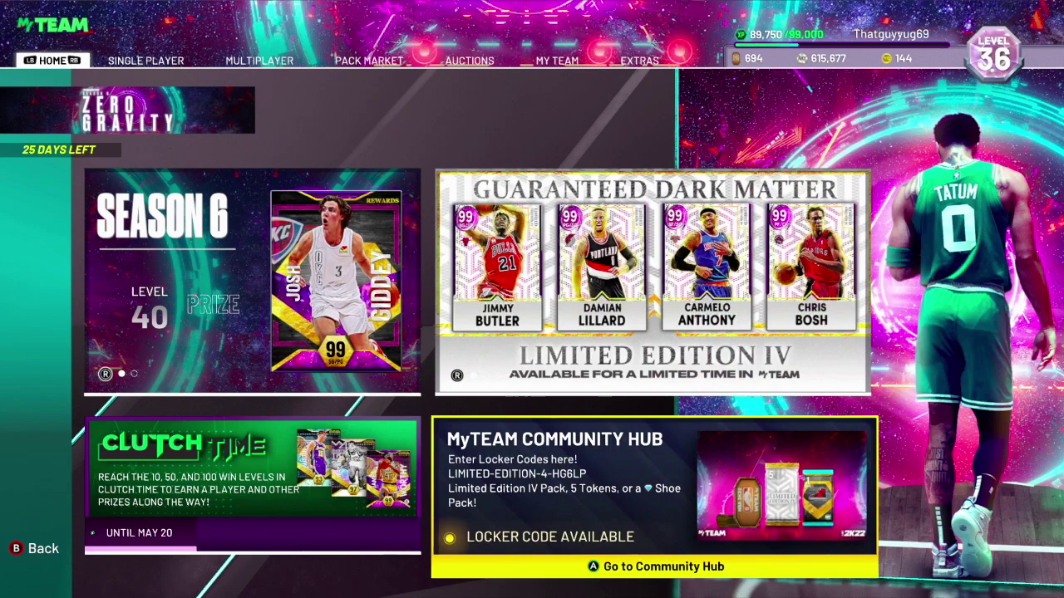
# Step: Go to Pack Market > Unopened Packs and pick a pack to open
pyautogui.press('Right')
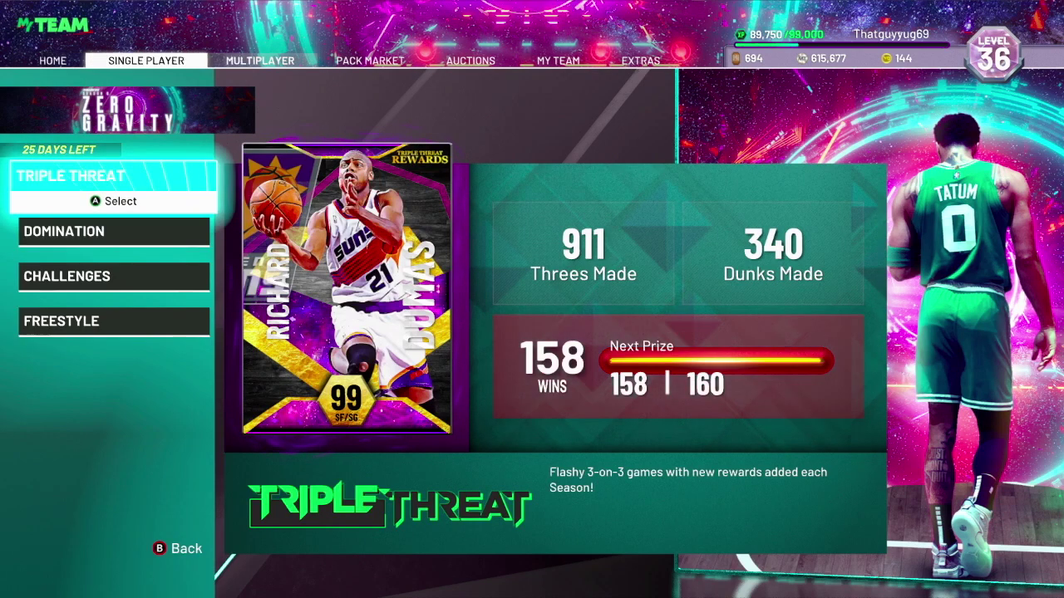
pyautogui.press('Right')
pyautogui.press('Right')
pyautogui.press('Down')
pyautogui.press('Return')
pyautogui.press('Right')
pyautogui.press('Right')
pyautogui.press('Right')
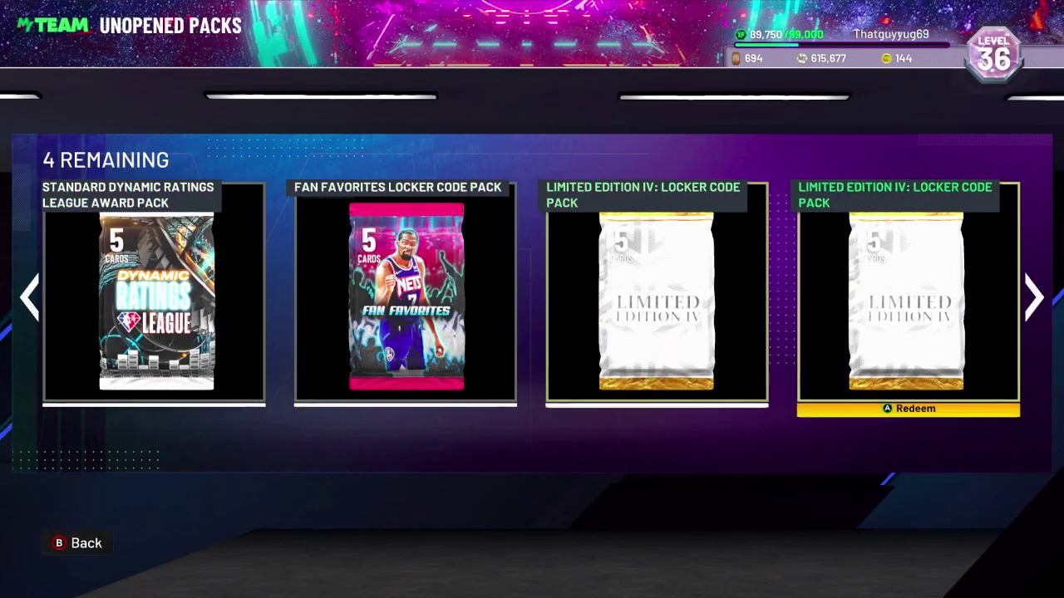
pyautogui.press('Left')
pyautogui.press('Left')
pyautogui.press('Left')
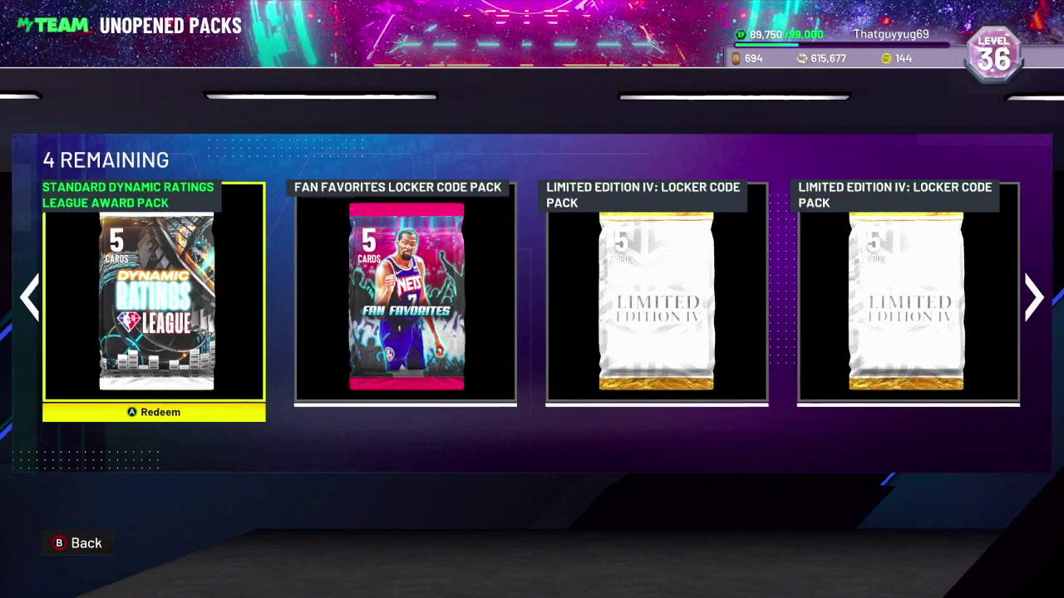
pyautogui.press('Right')
pyautogui.press('Right')
pyautogui.press('Right')
pyautogui.press('Left')
pyautogui.press('Left')
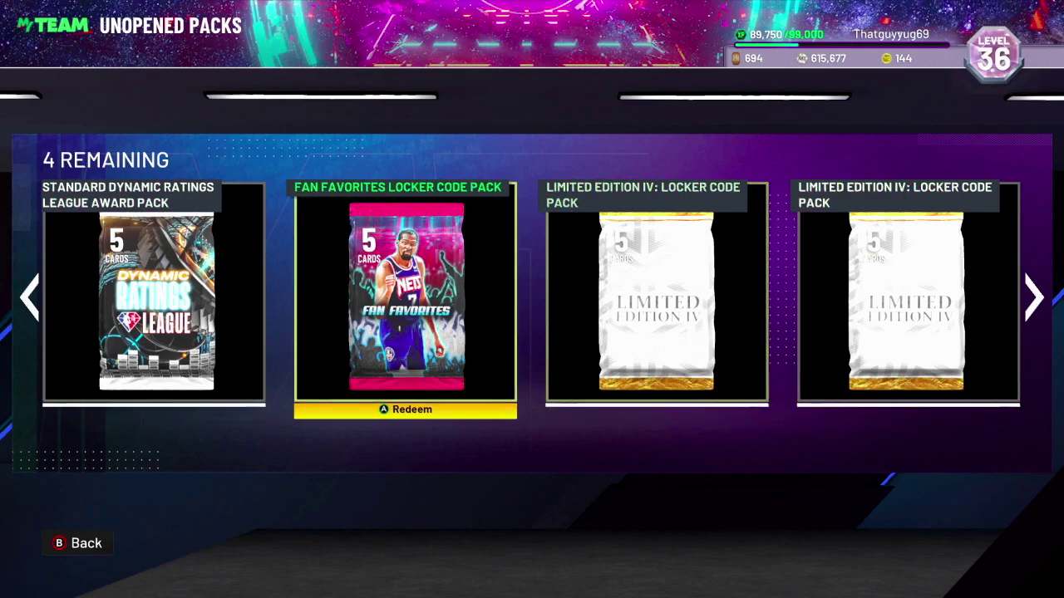
# Step: Open a Limited Edition IV pack, sell its Sonics jersey and Kings logo duplicates, then open the next pack
pyautogui.press('Return')
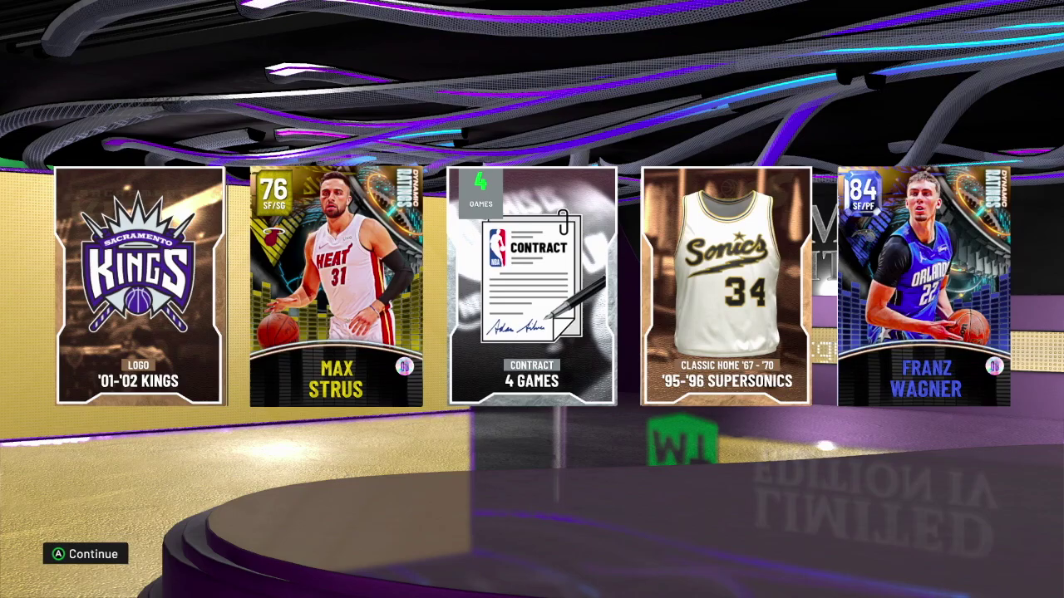
pyautogui.press('Return')
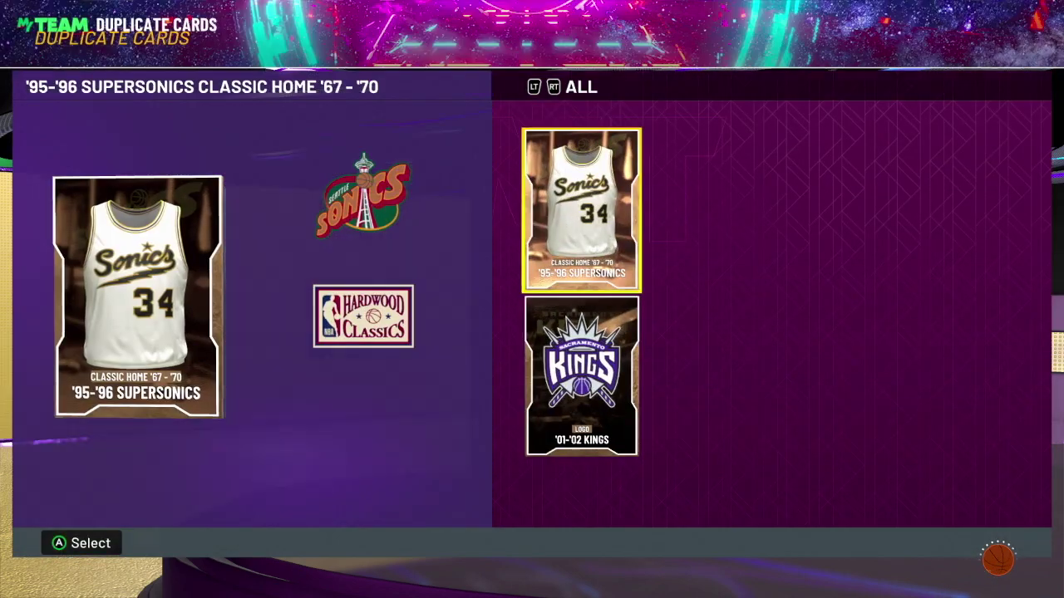
pyautogui.press('Return')
pyautogui.press('Return')
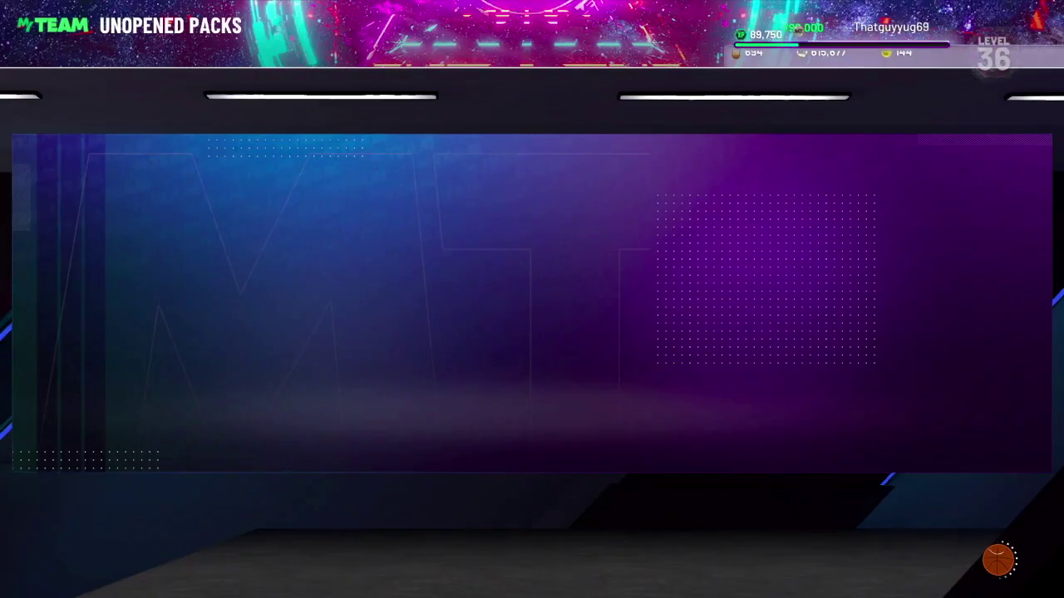
pyautogui.press('Return')
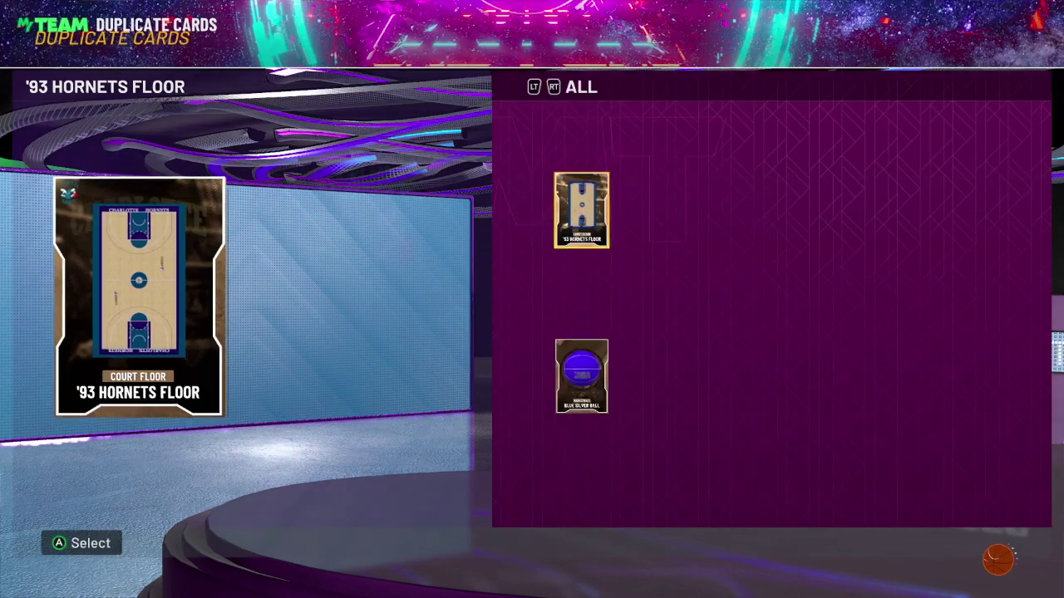
pyautogui.press('a')
pyautogui.press('a')
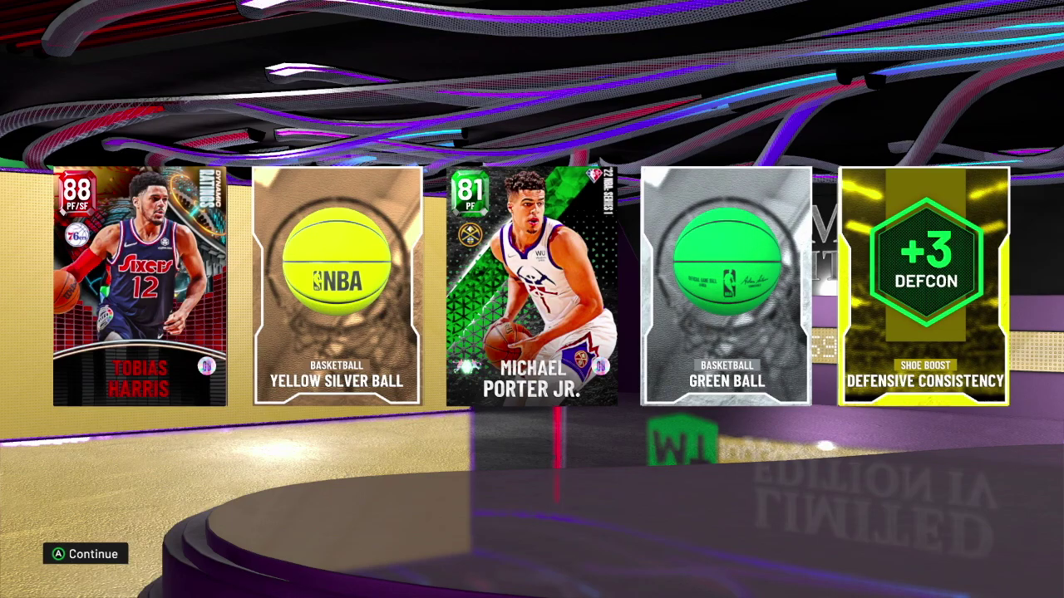
# Step: Open the last Limited Edition IV pack and sell all its duplicate contents
pyautogui.press('Return')
pyautogui.press('Return')
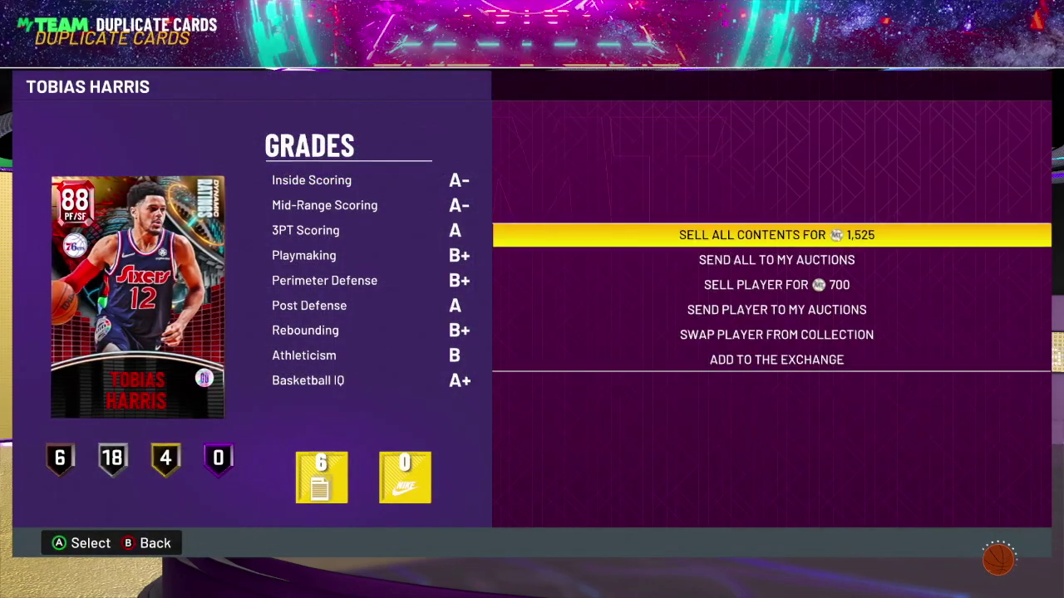
pyautogui.press('Return')
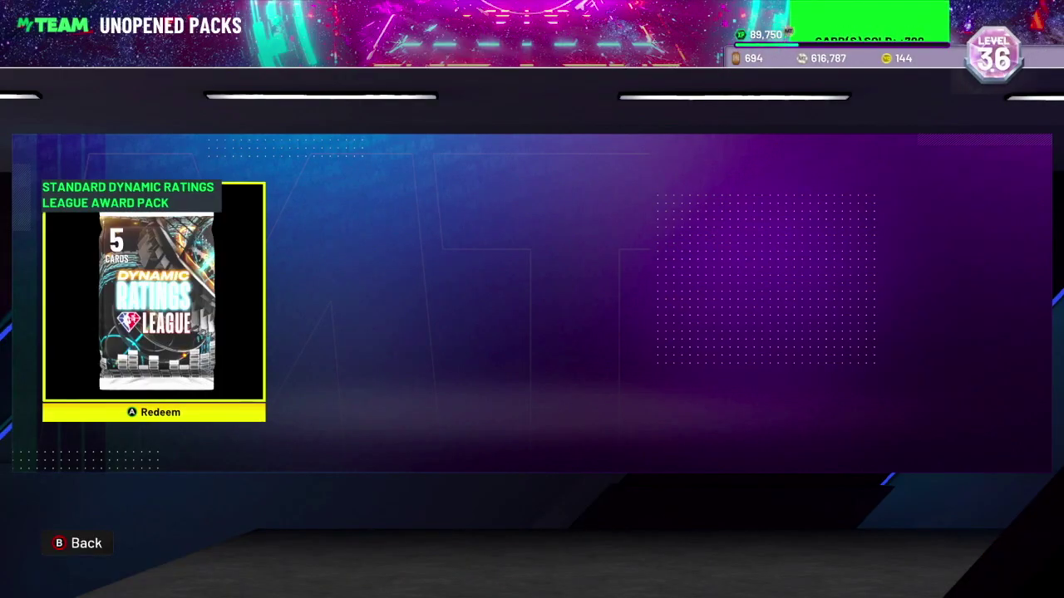